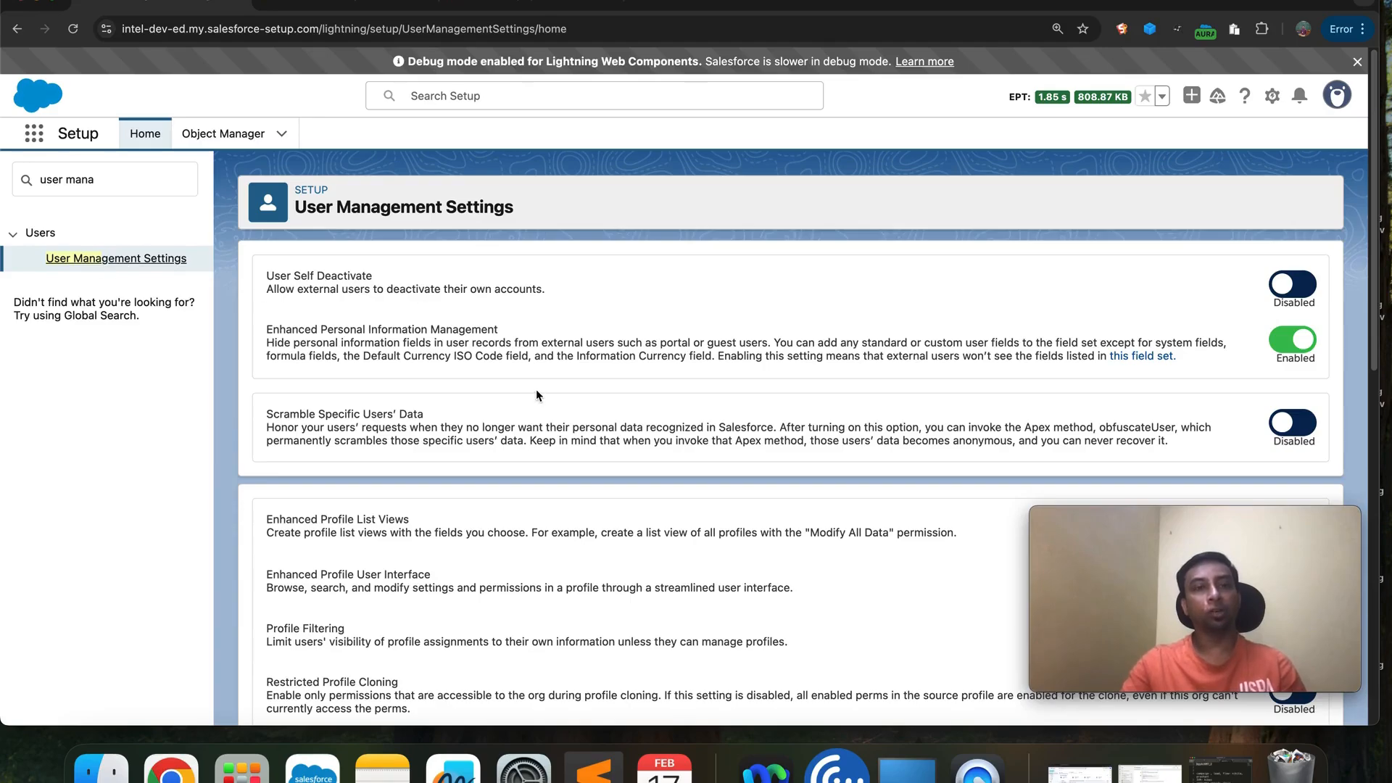
Look through the User Management Settings down to User Access Policies, and filter the Setup menu by "user acces".
scroll(511, 384, "down", 6)
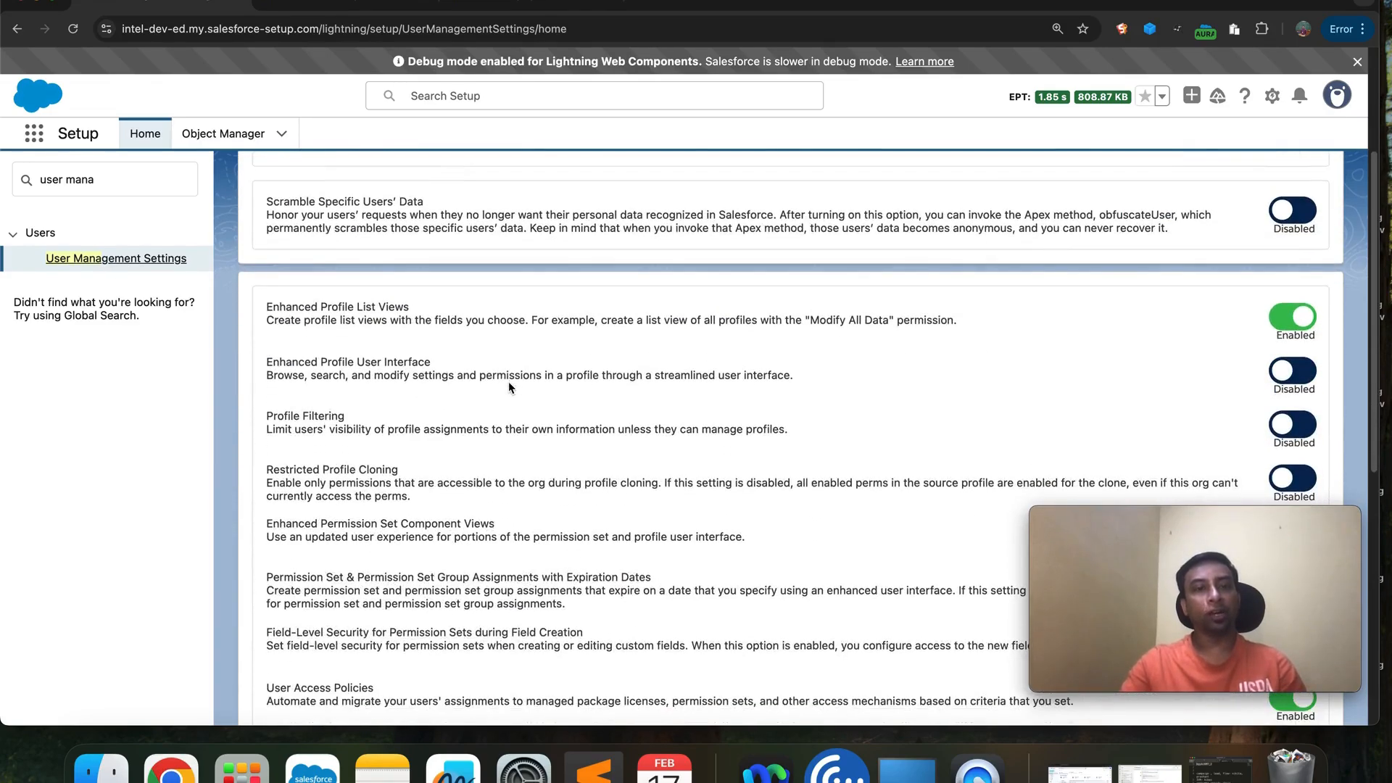
scroll(510, 384, "down", 1)
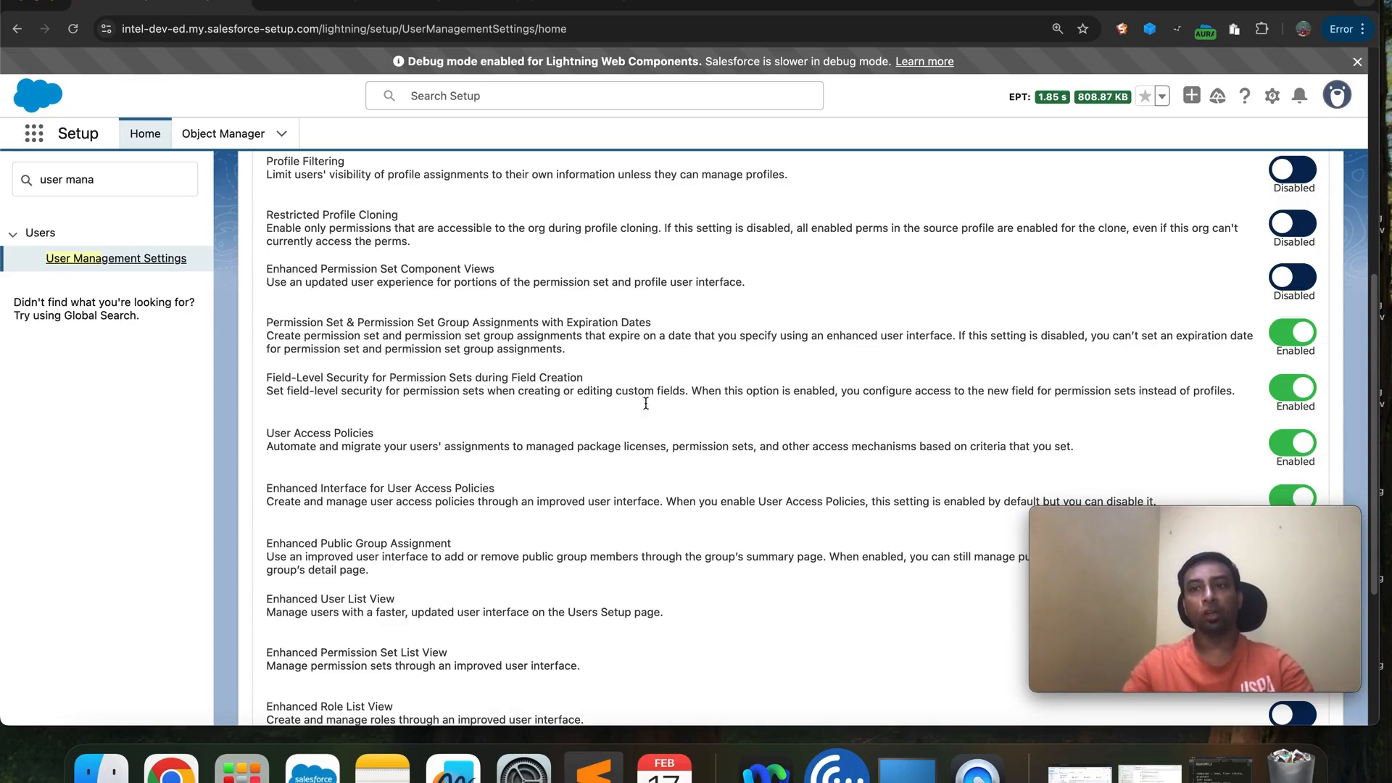
triple_click(131, 183)
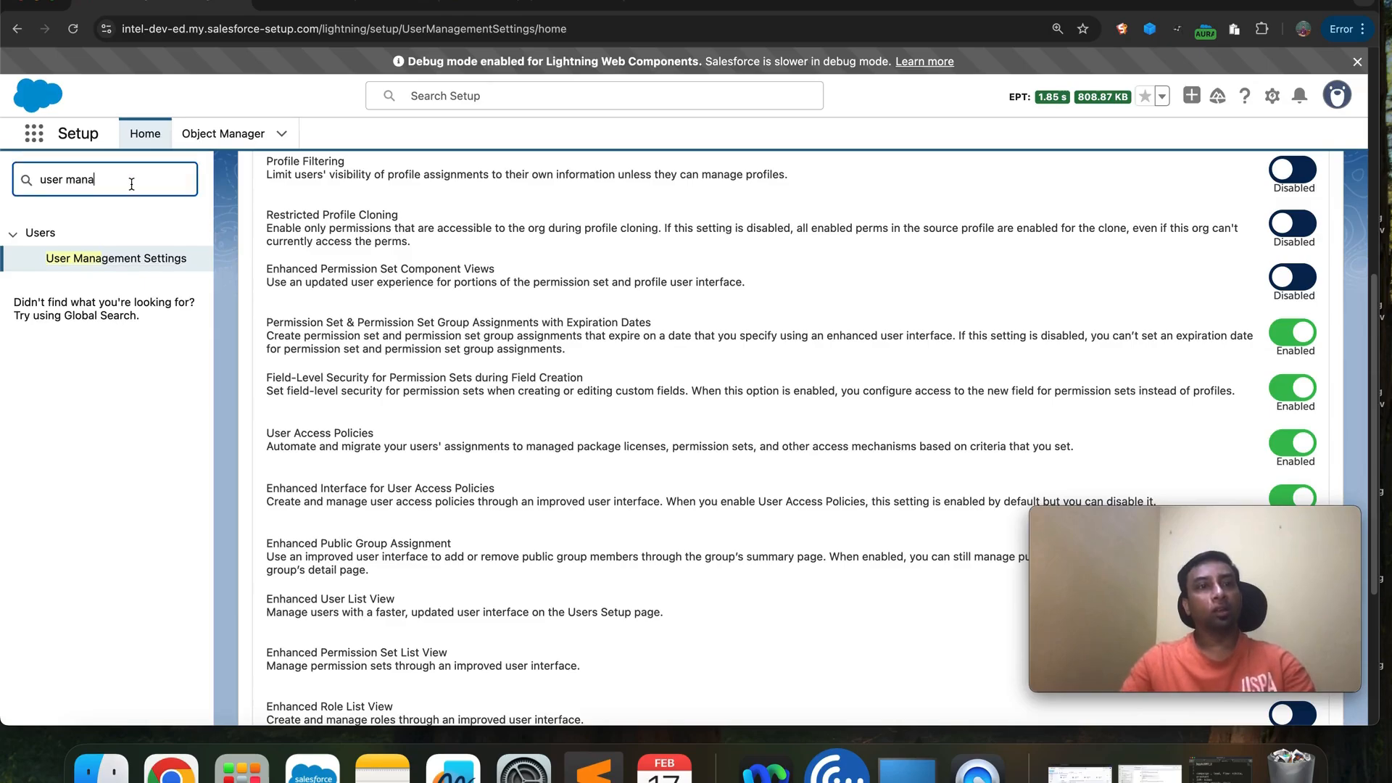
type("user acces")
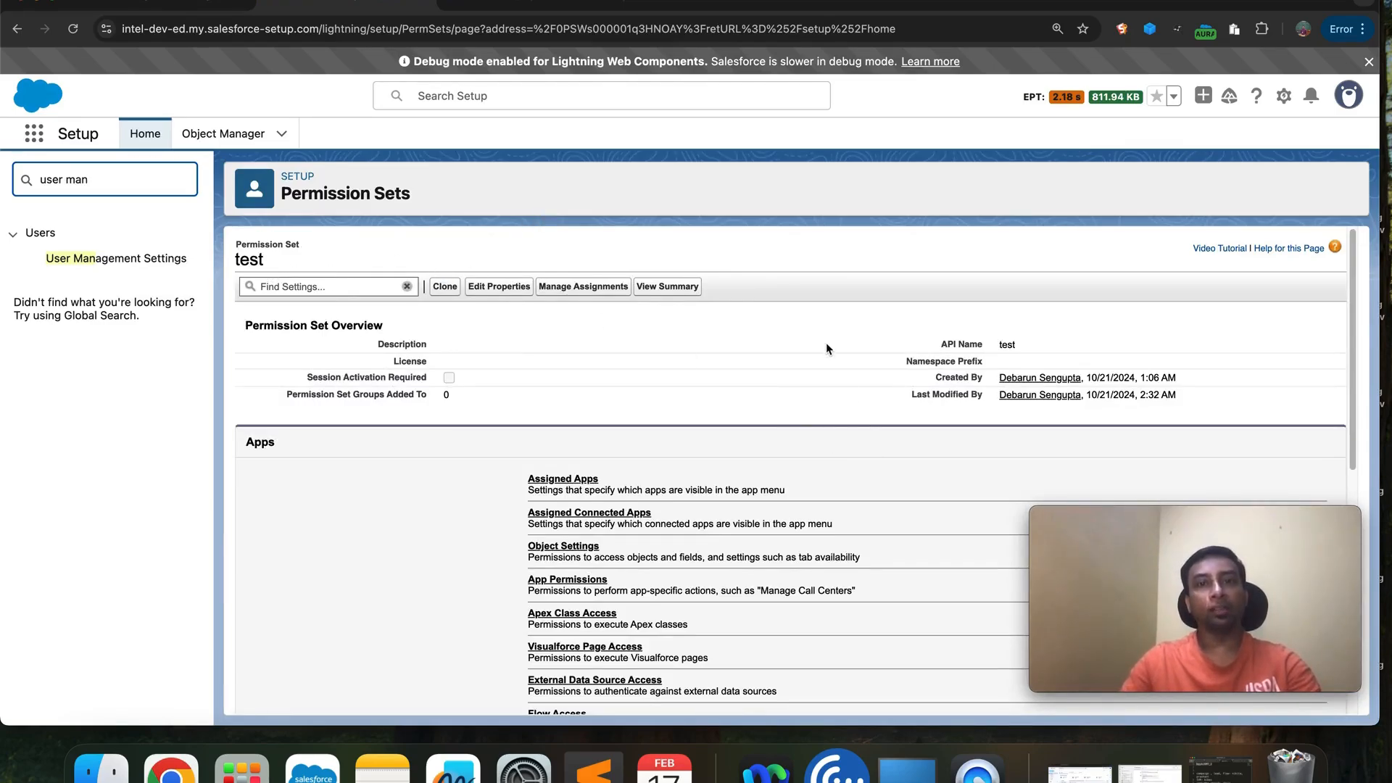
Review the test permission set's summary with its user permissions, and its current user assignments, returning to the permission set overview.
left_click(670, 288)
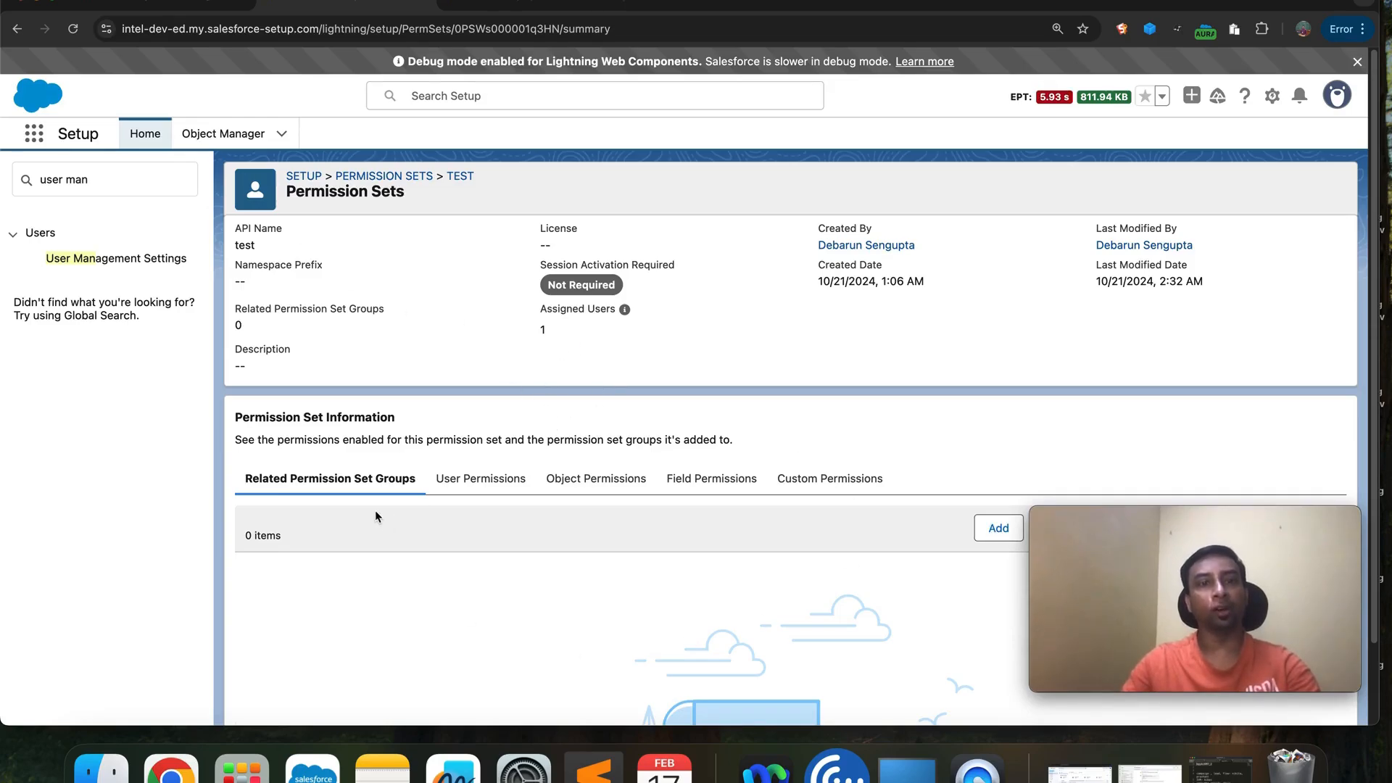
left_click(492, 483)
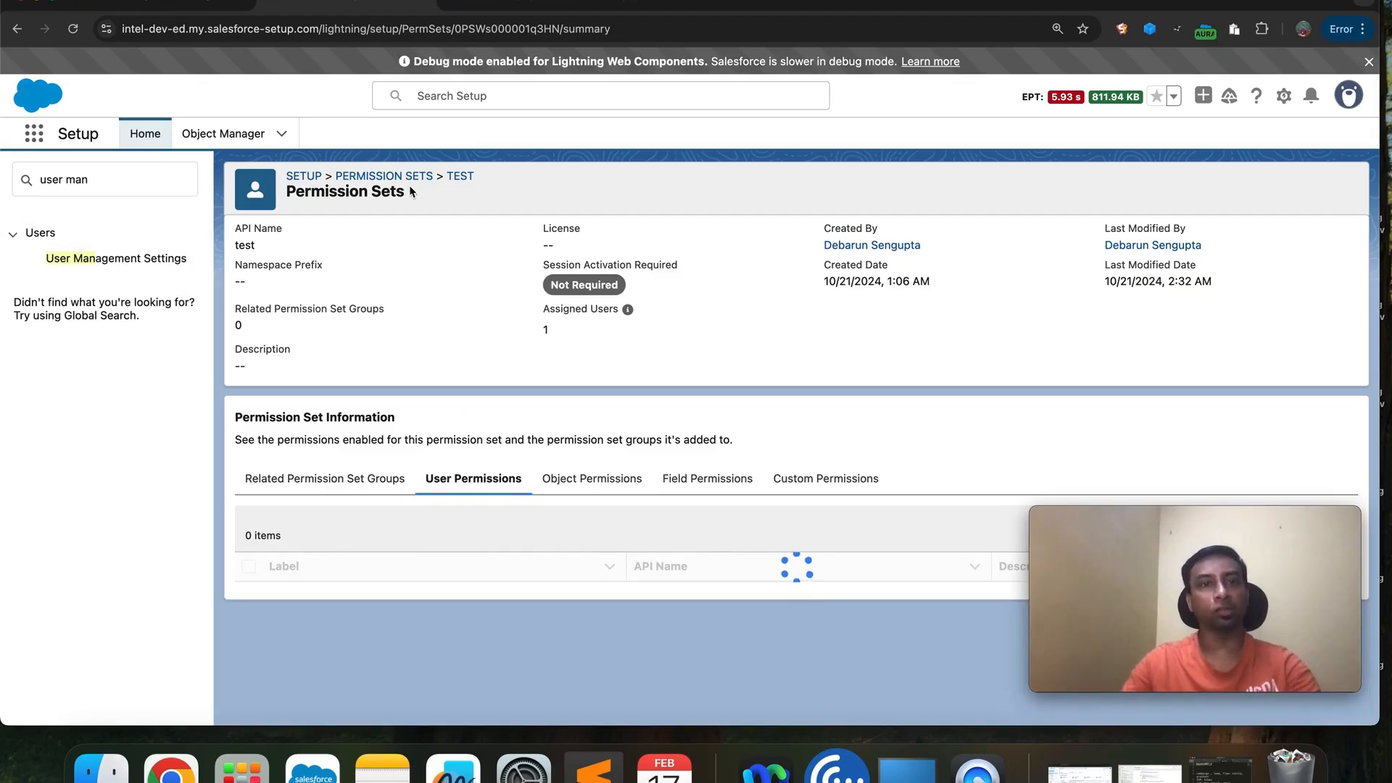
left_click(459, 176)
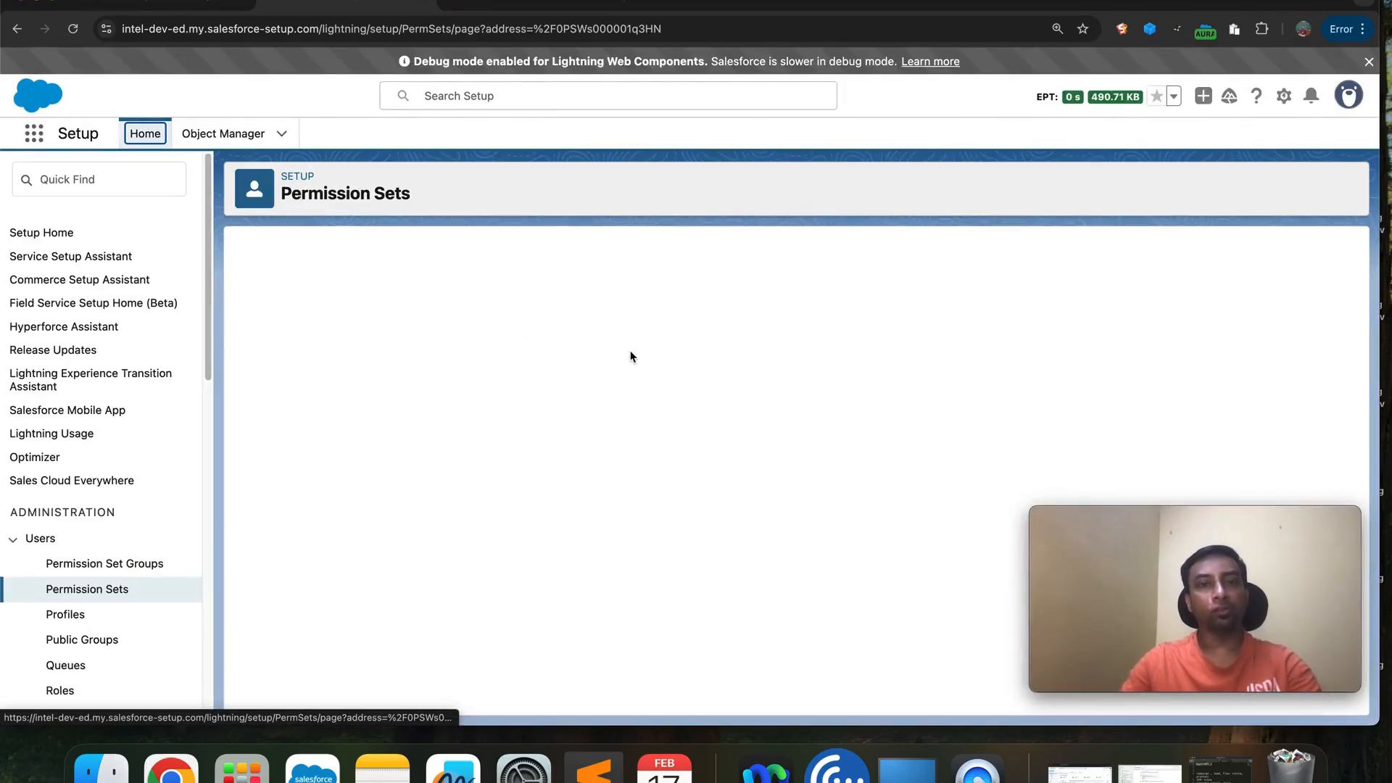
left_click(592, 286)
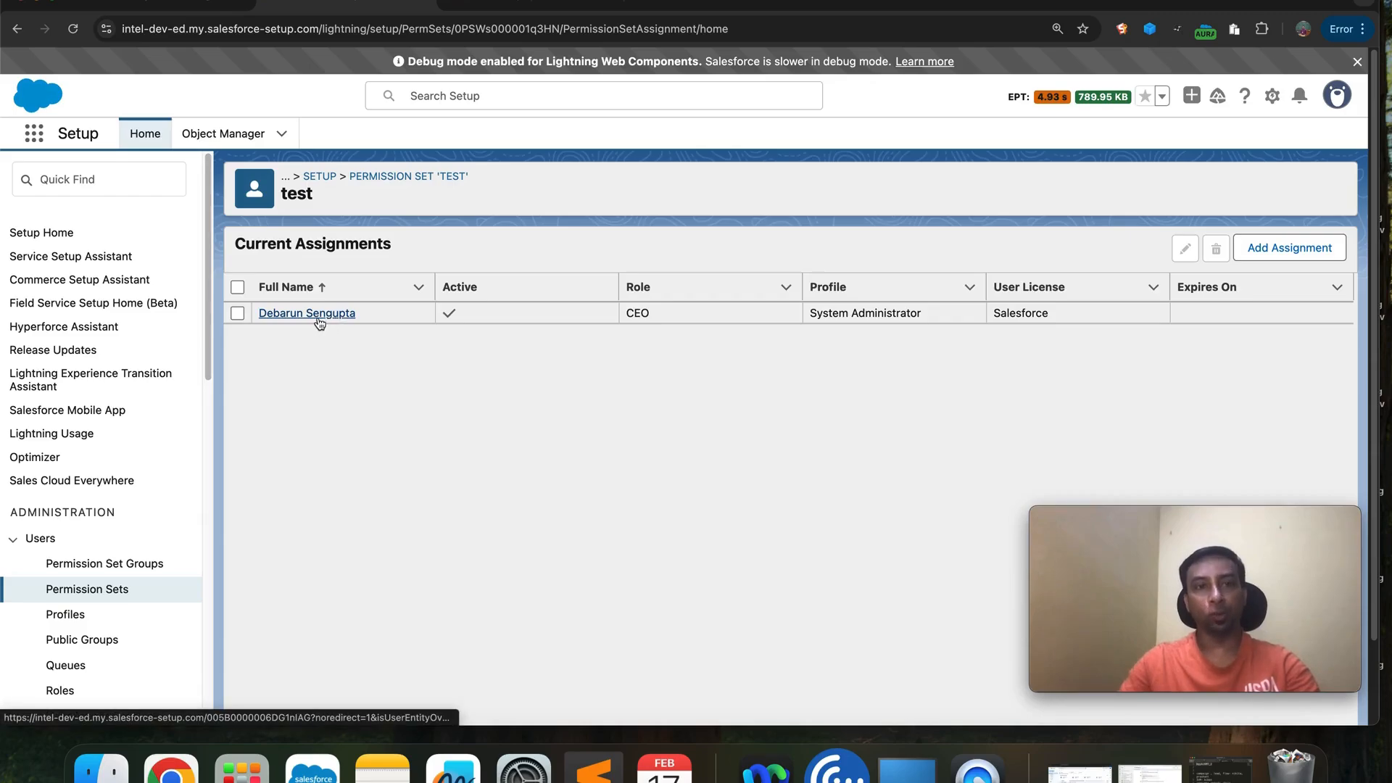
left_click(449, 178)
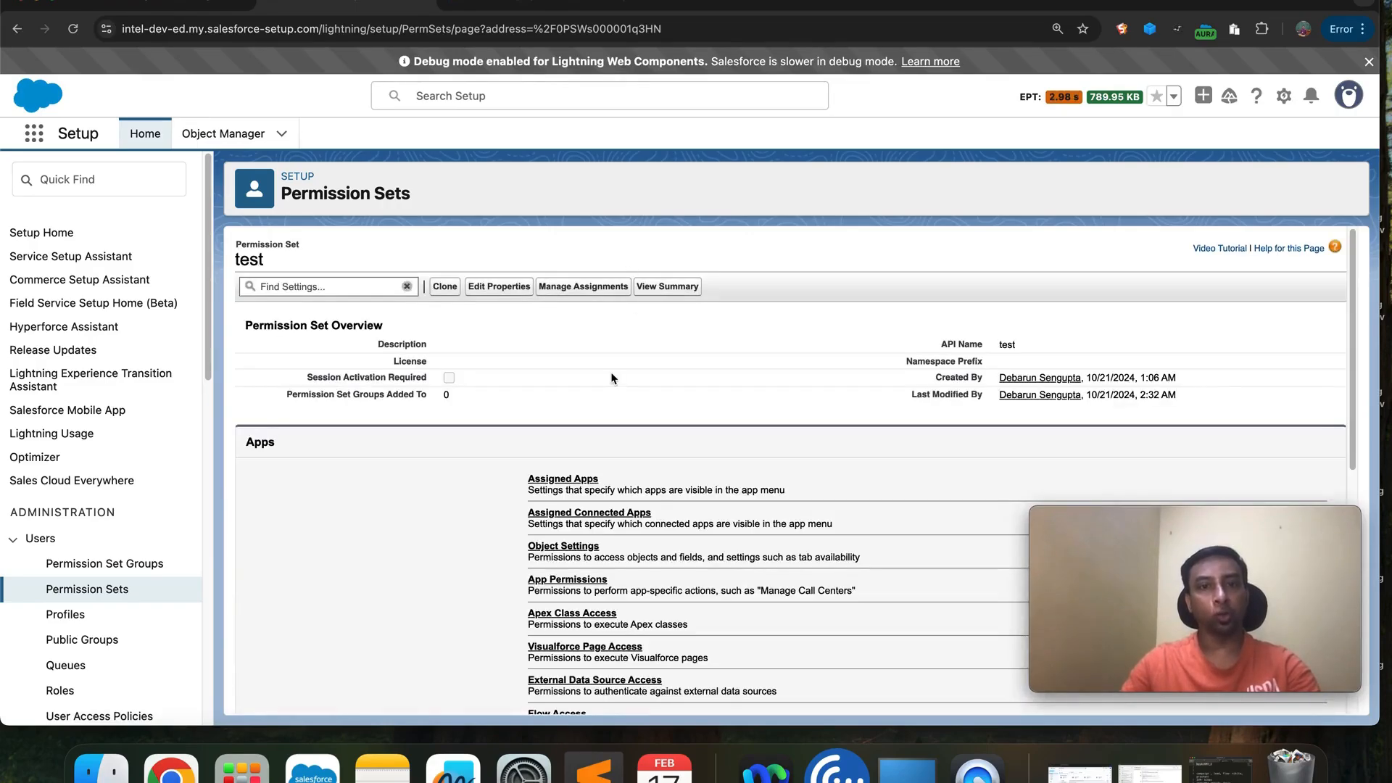
Open the Accounts object settings of the test permission set and examine the object permissions, including View All Fields, and the field permissions.
left_click(589, 548)
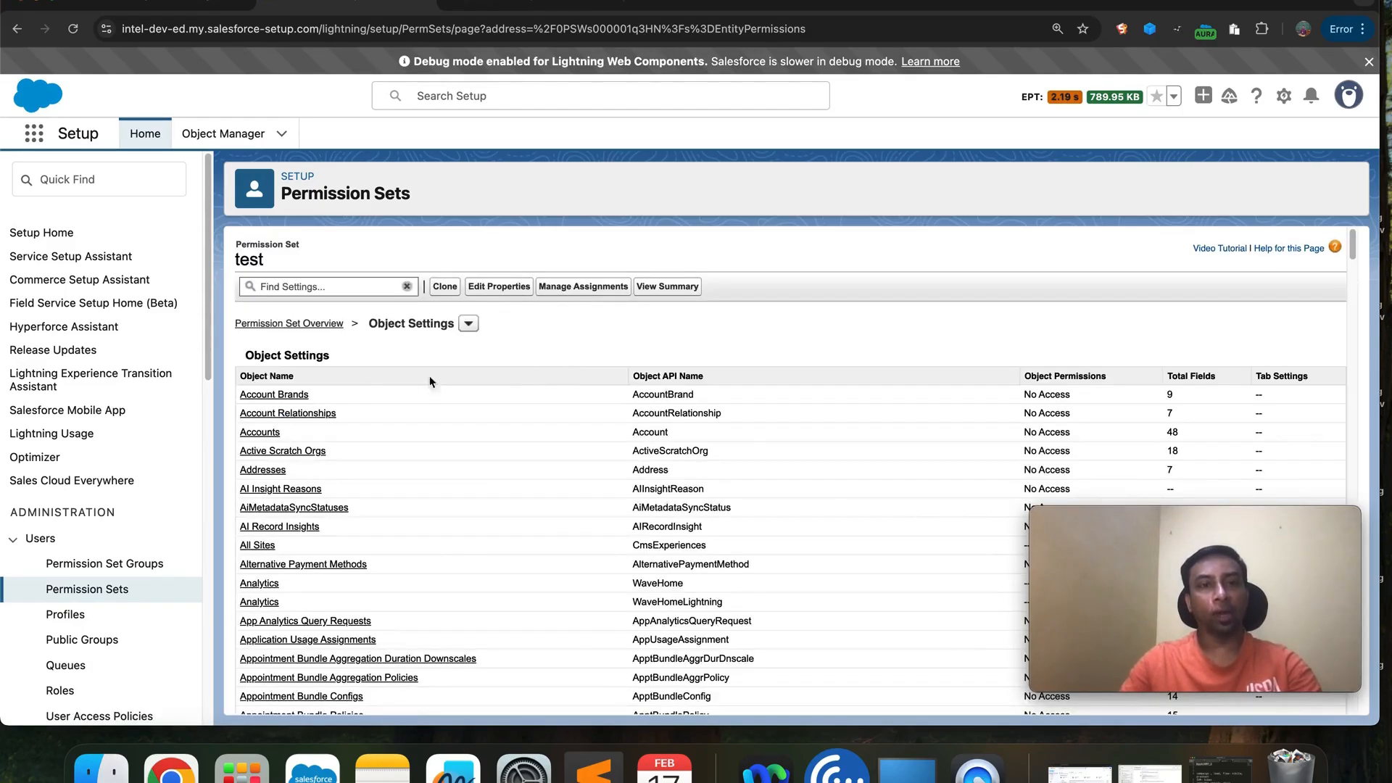
left_click(260, 433)
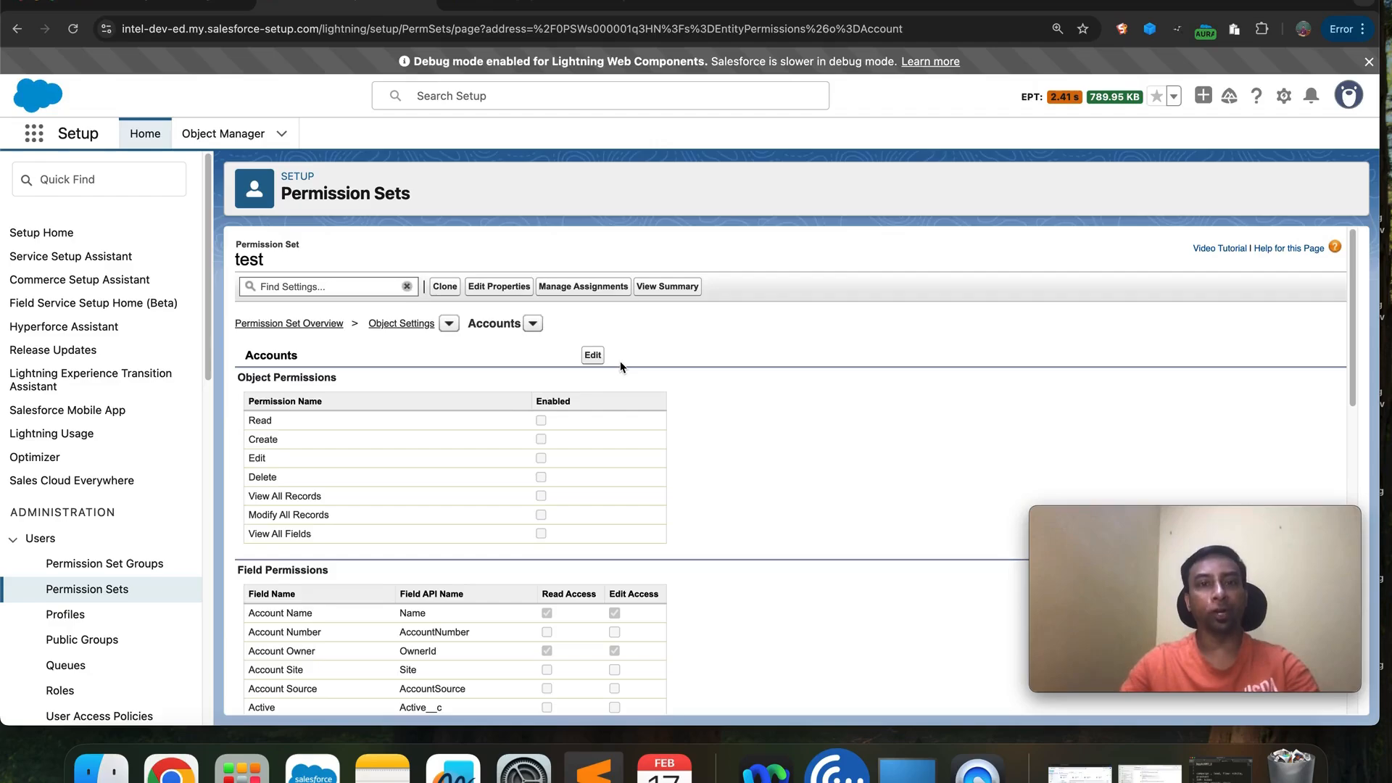
scroll(621, 366, "down", 3)
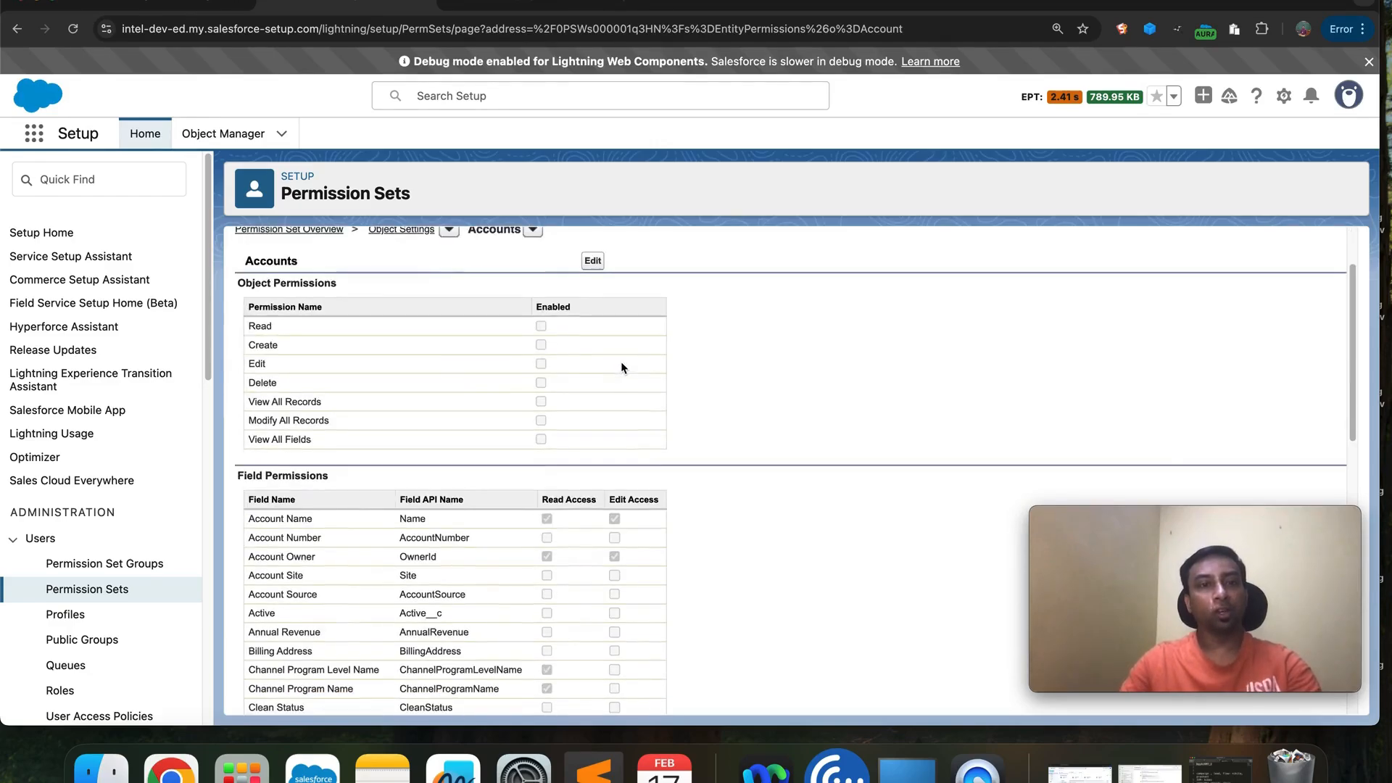
triple_click(250, 284)
triple_click(269, 439)
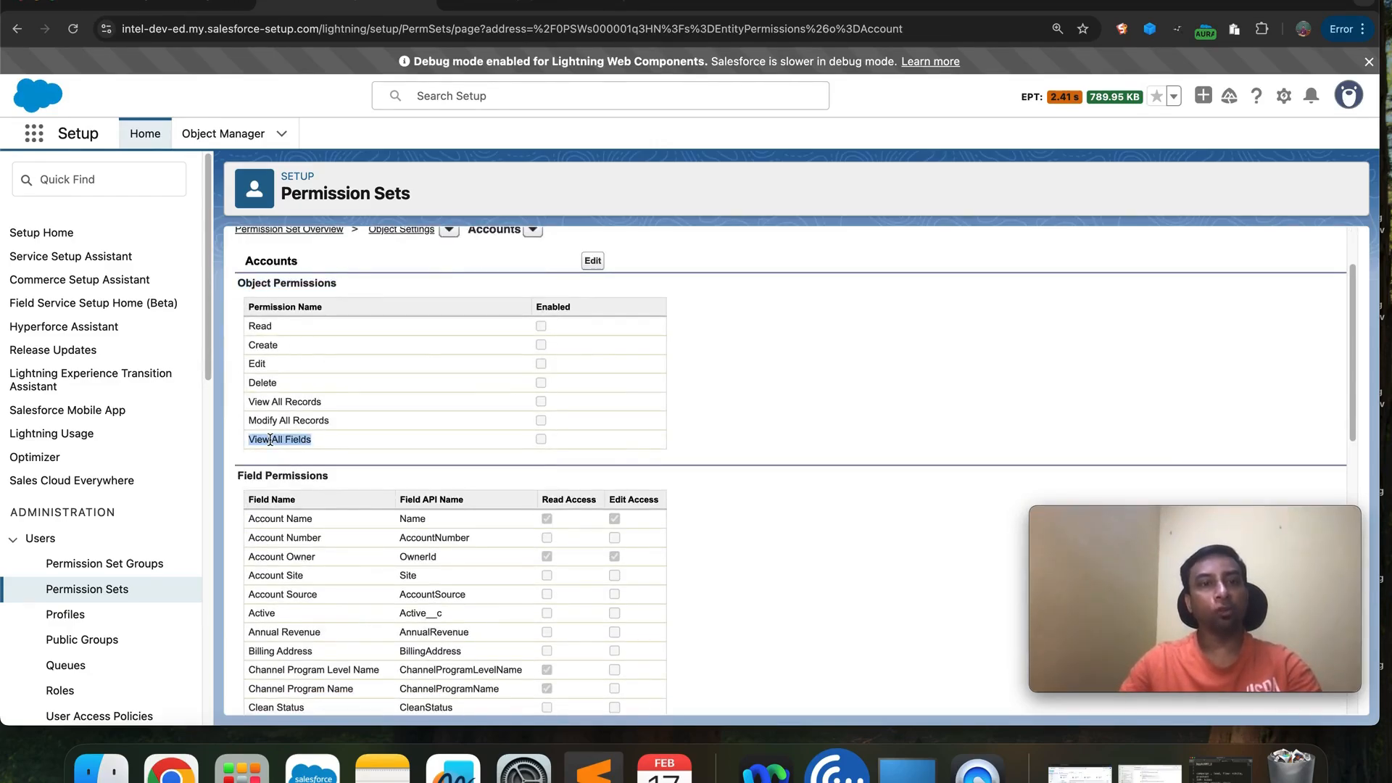
scroll(422, 415, "down", 1)
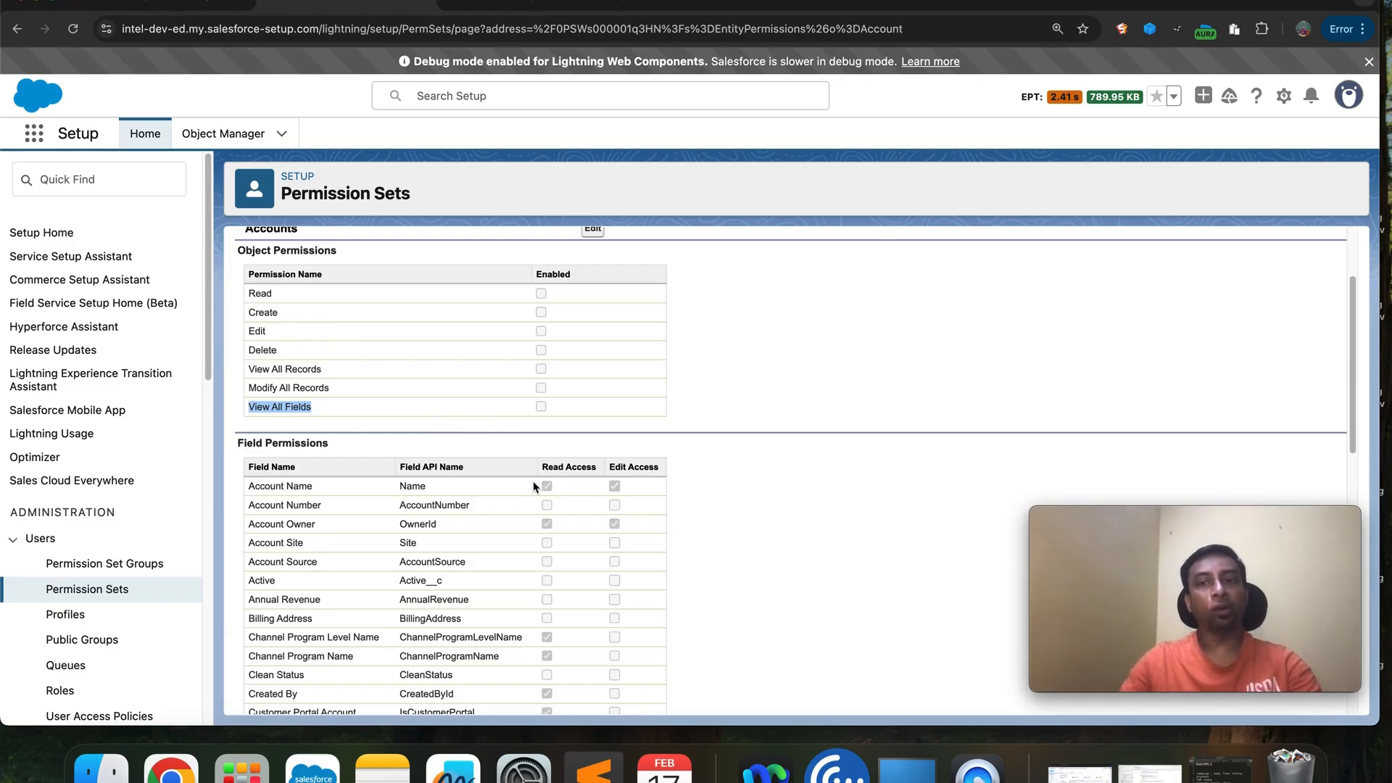
scroll(358, 484, "down", 1)
scroll(359, 484, "down", 2)
scroll(504, 450, "up", 5)
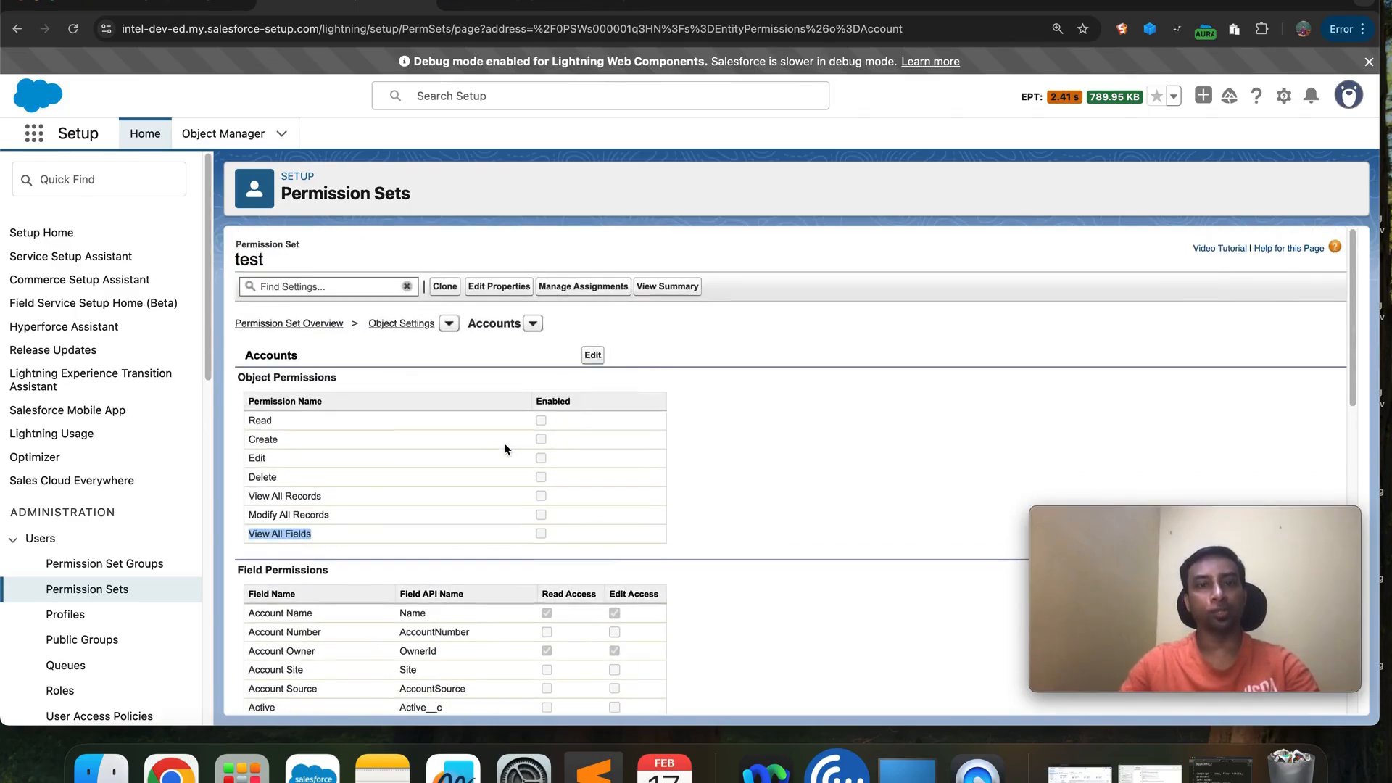
Enable View All Fields for Accounts in the test permission set, check the field read access, and save.
left_click(592, 355)
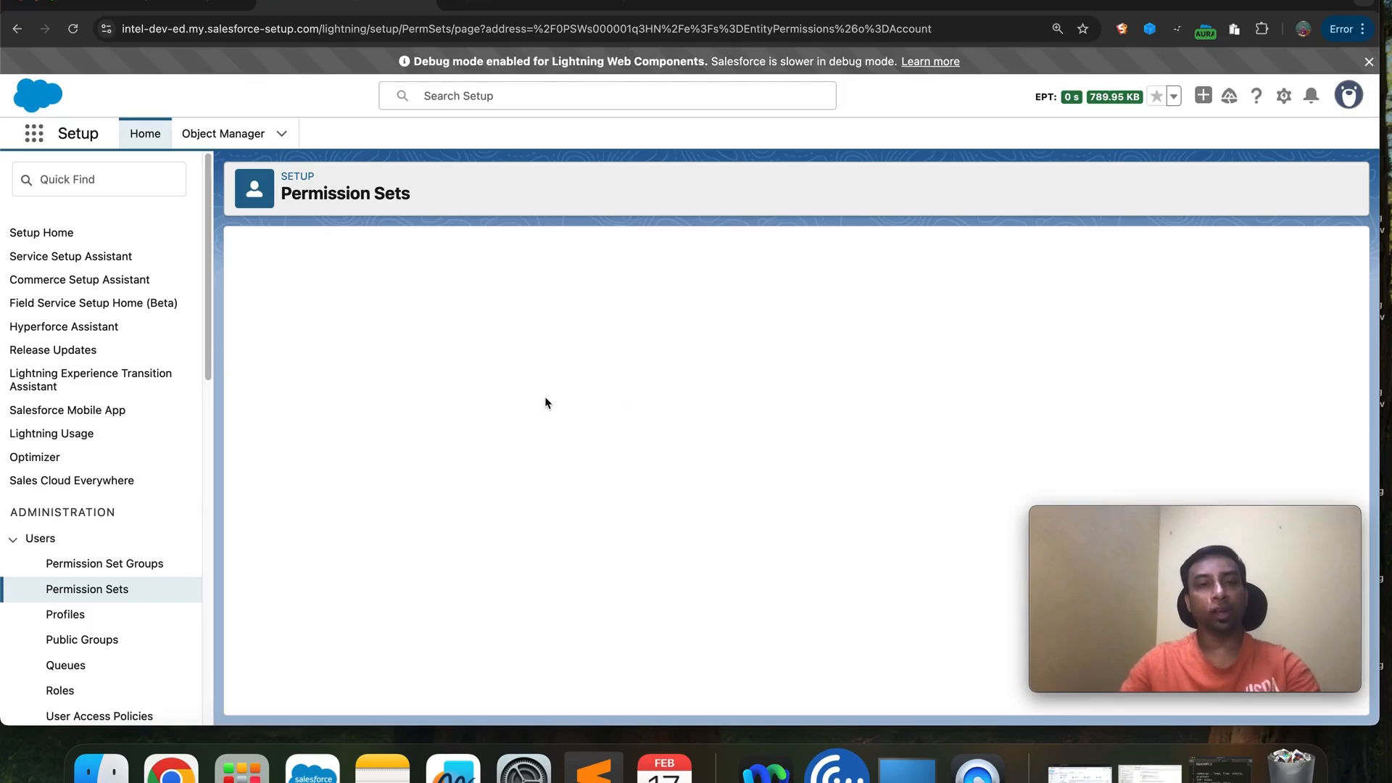
scroll(546, 401, "down", 15)
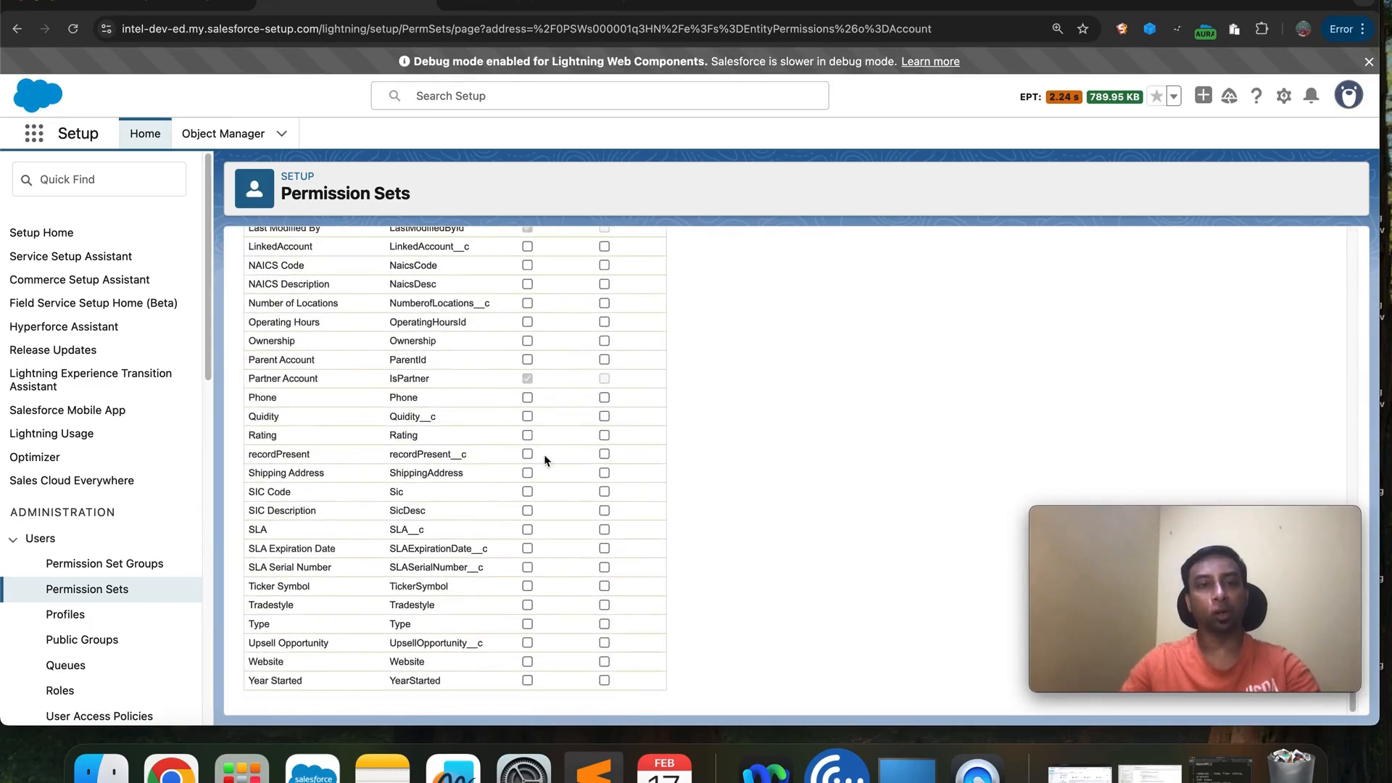
scroll(528, 628, "up", 15)
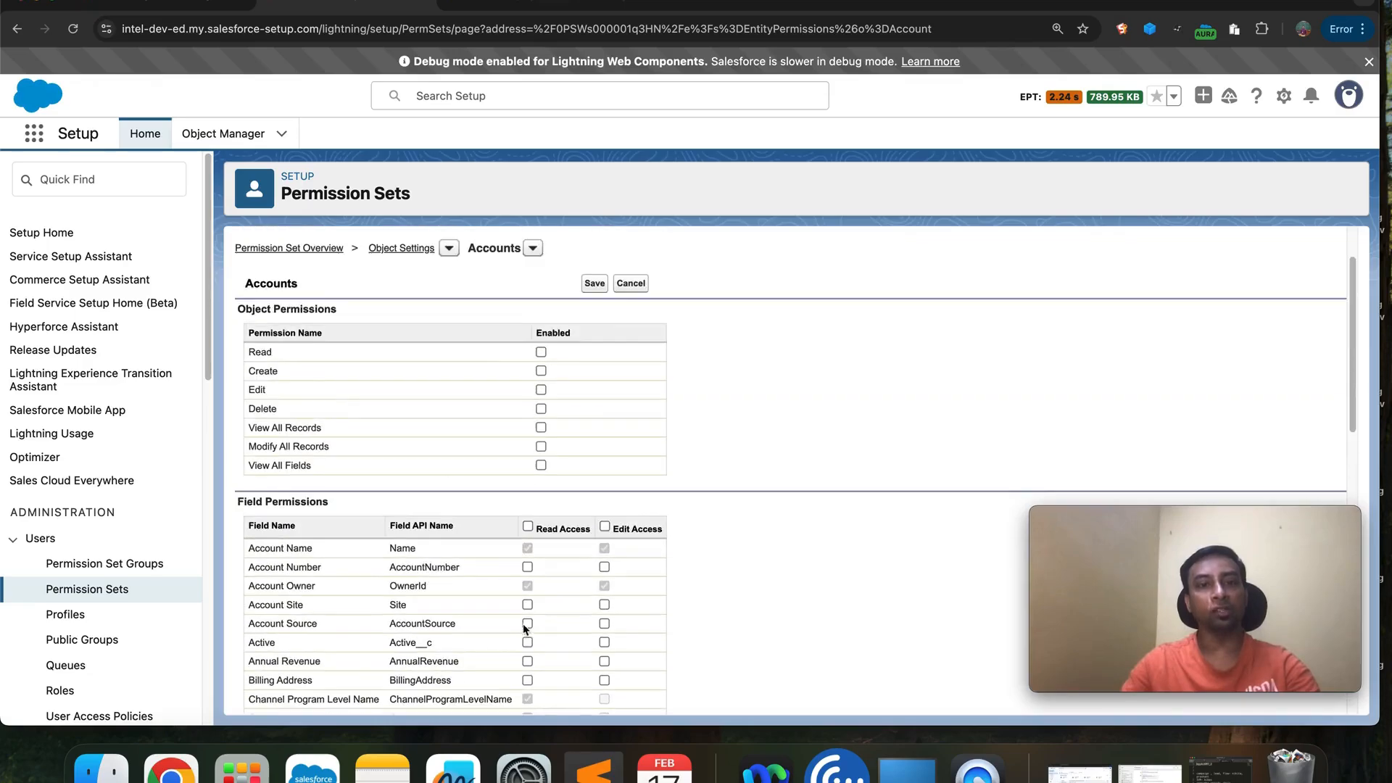
left_click(541, 466)
scroll(590, 468, "down", 15)
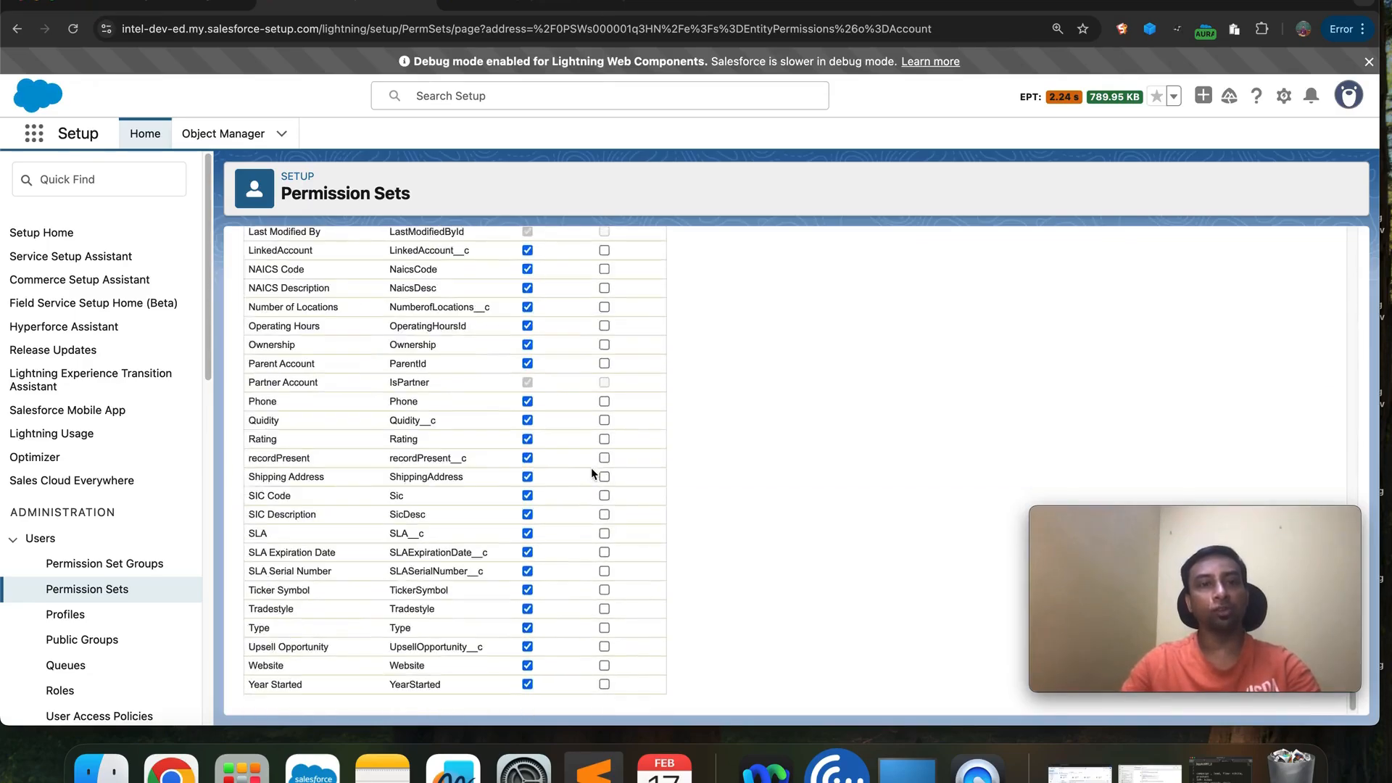
scroll(559, 494, "up", 15)
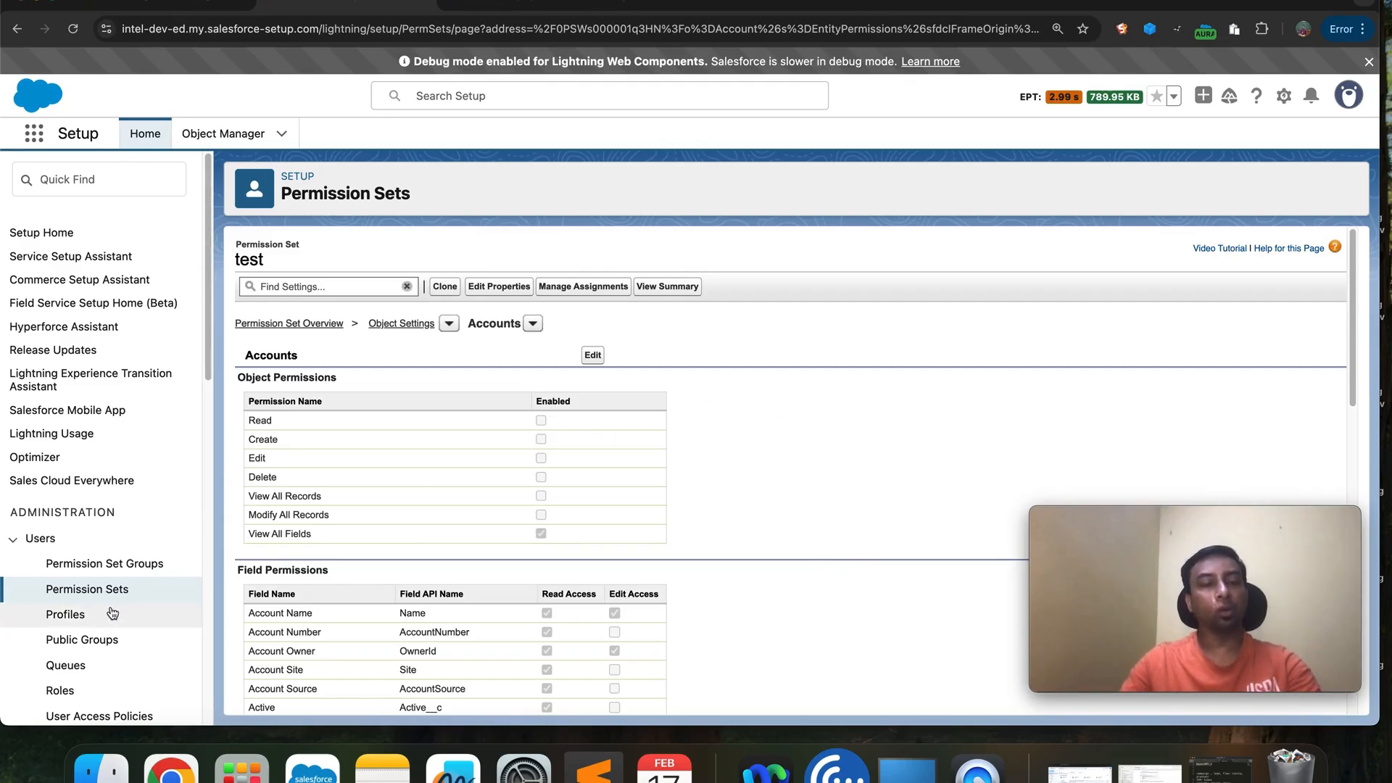
Return to the browser tab showing User Management Settings and open the User Access Policies setup page.
double_click(249, 261)
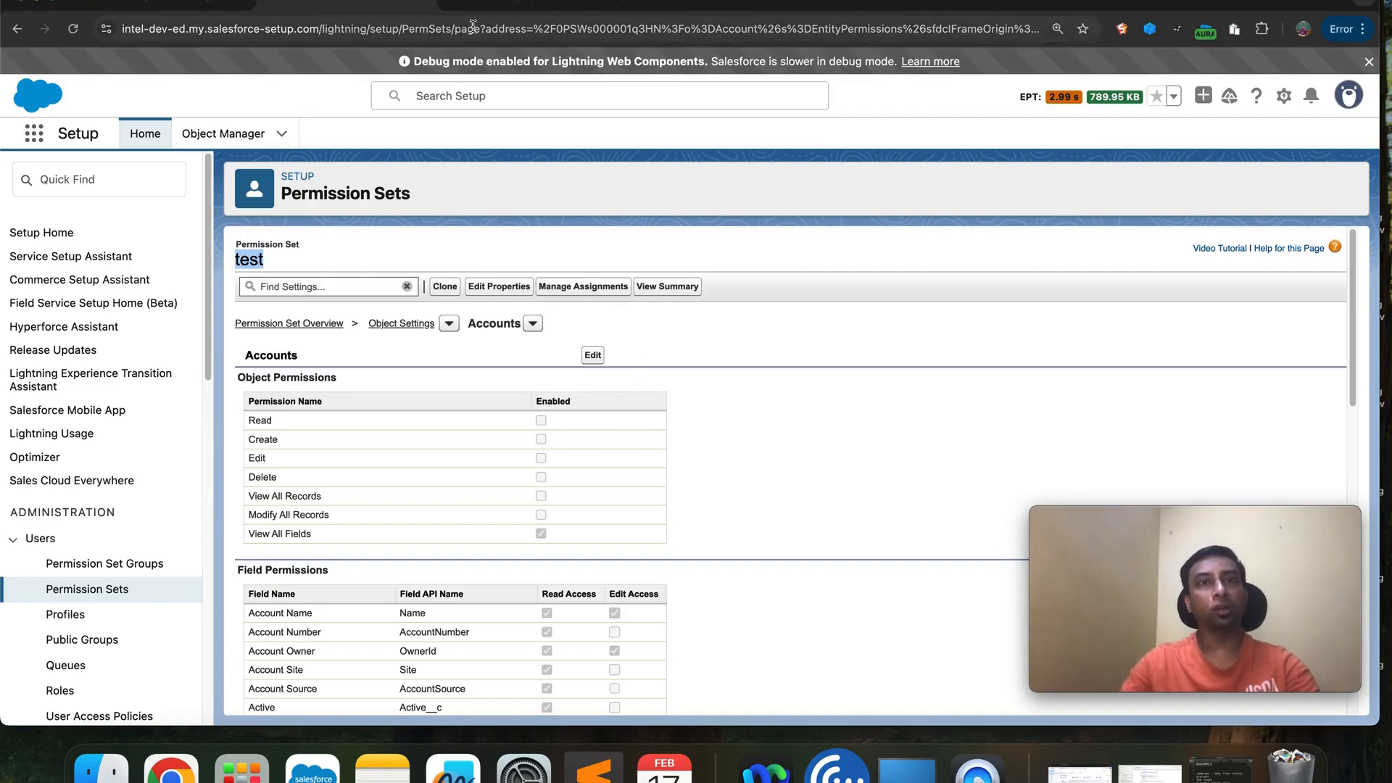
left_click(499, 8)
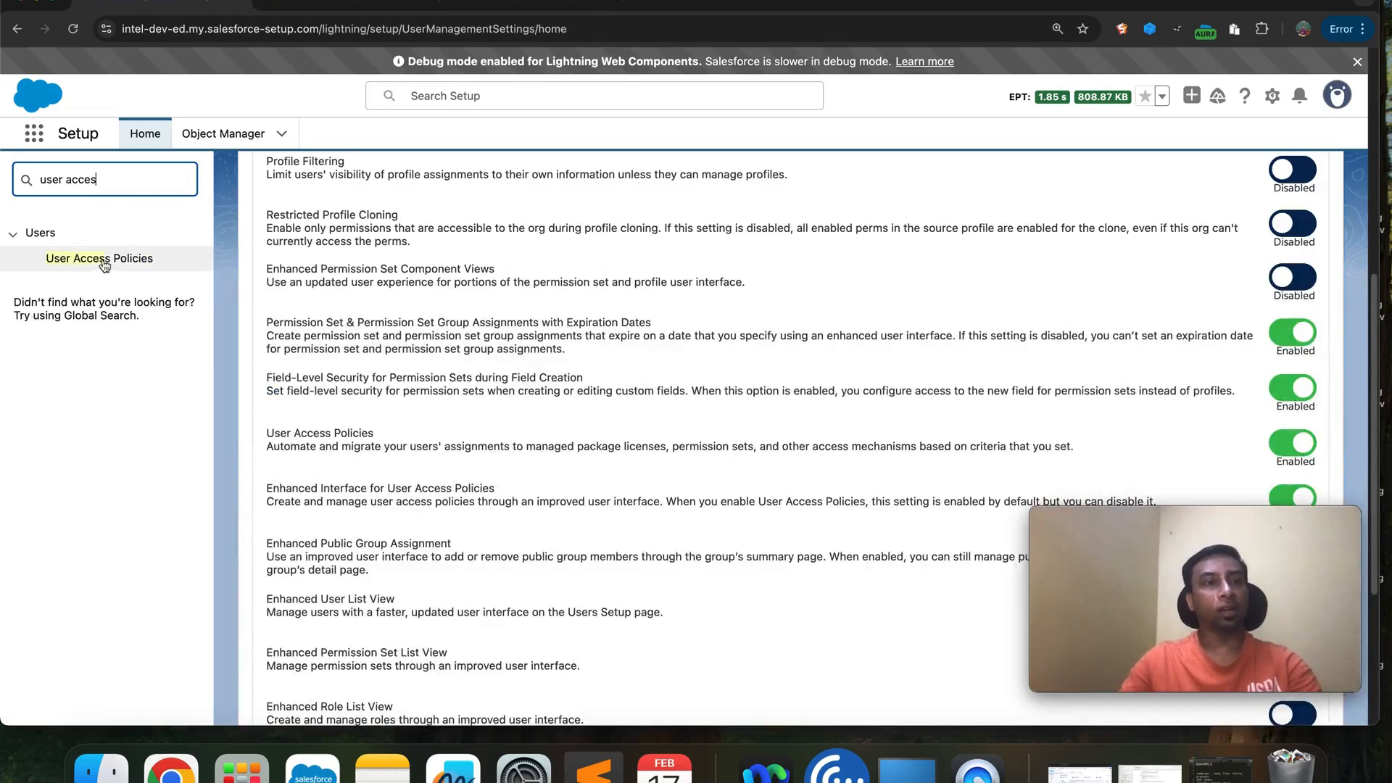
left_click(105, 259)
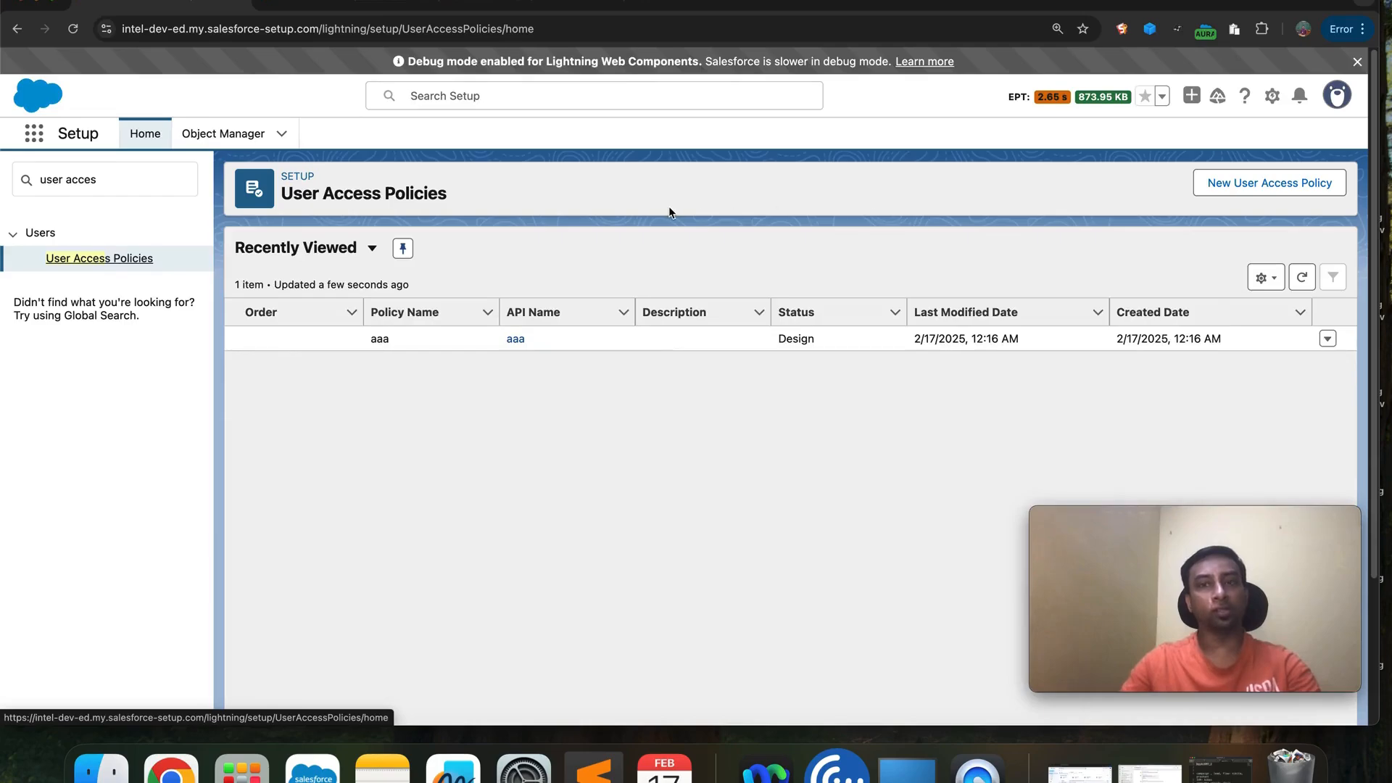
Create a new user access policy named "demo policy" with API name demo_policy and order 2.
left_click(1262, 184)
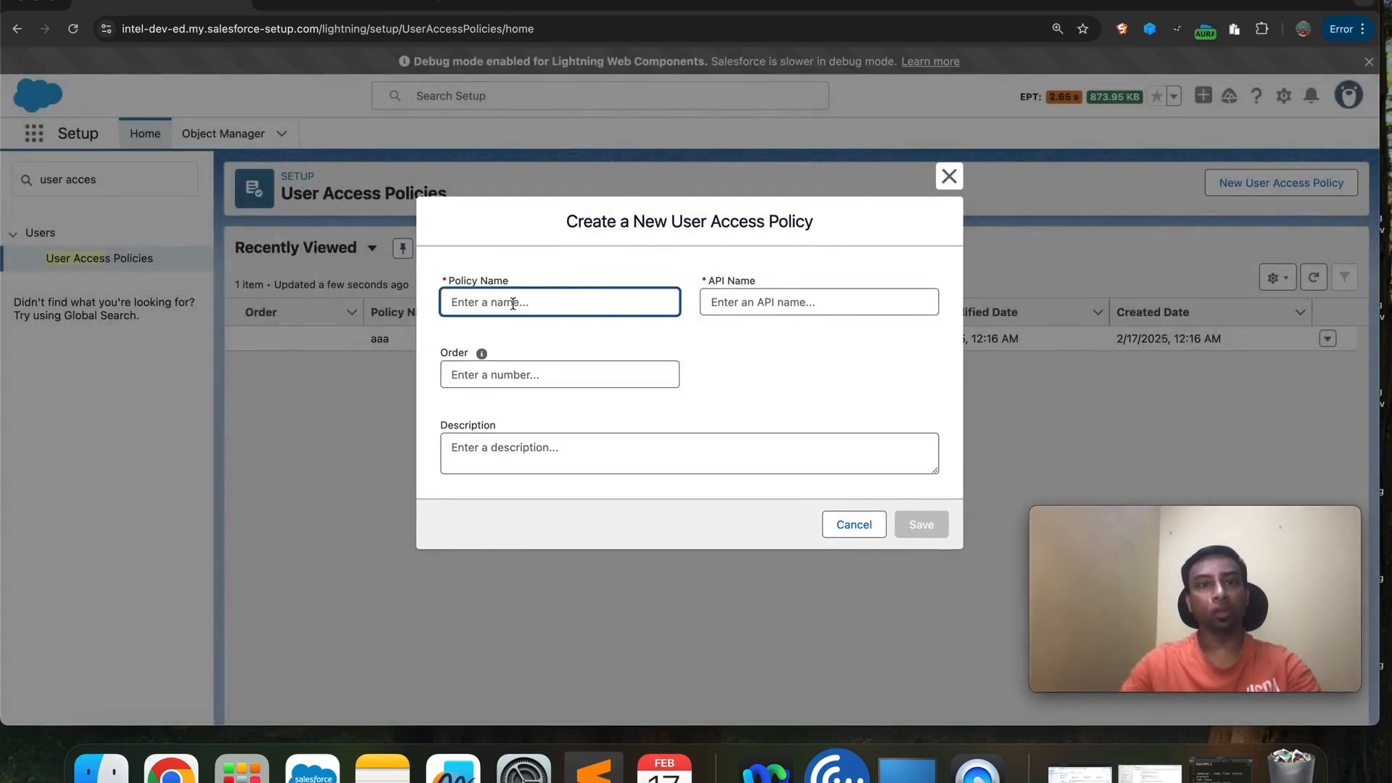
type("test")
key("BackSpace")
key("BackSpace")
key("BackSpace")
key("BackSpace")
type("demo ")
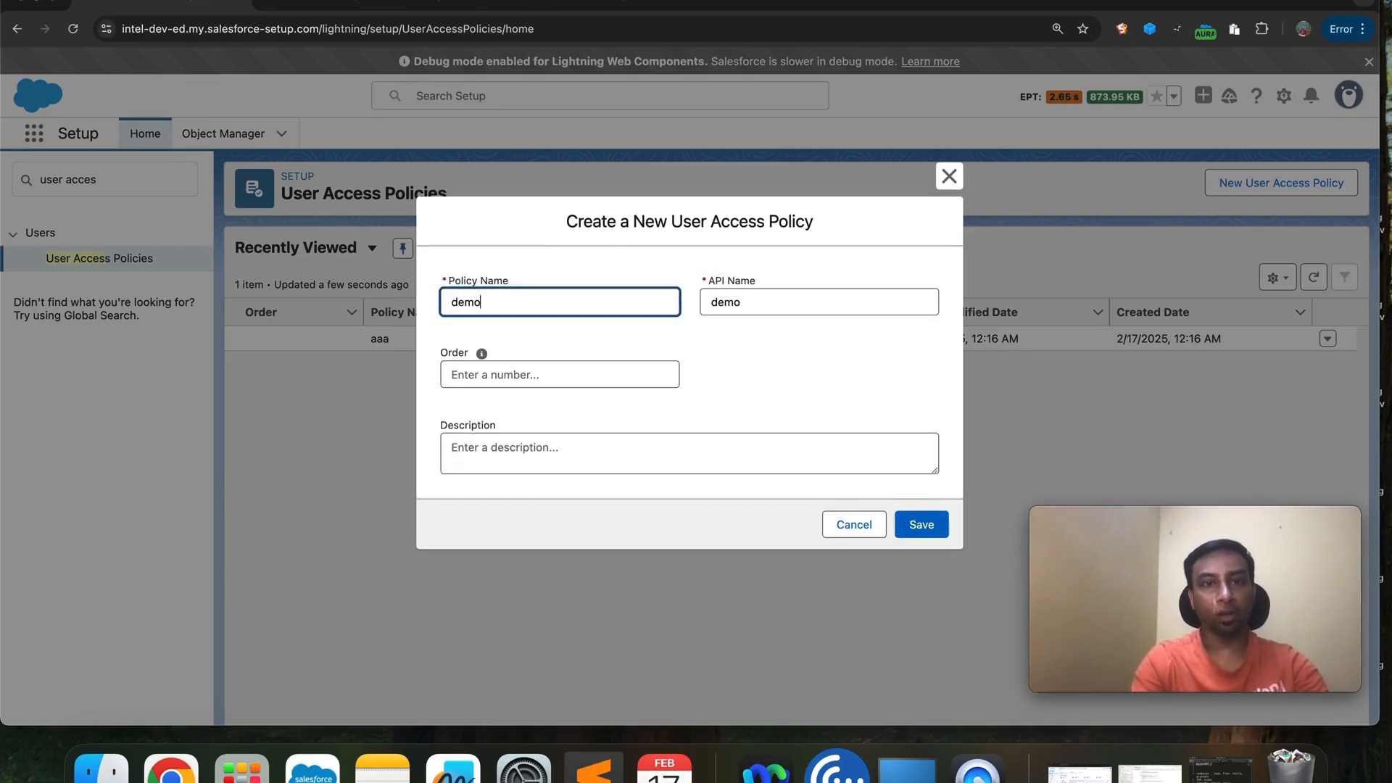
type("policy")
key("Tab")
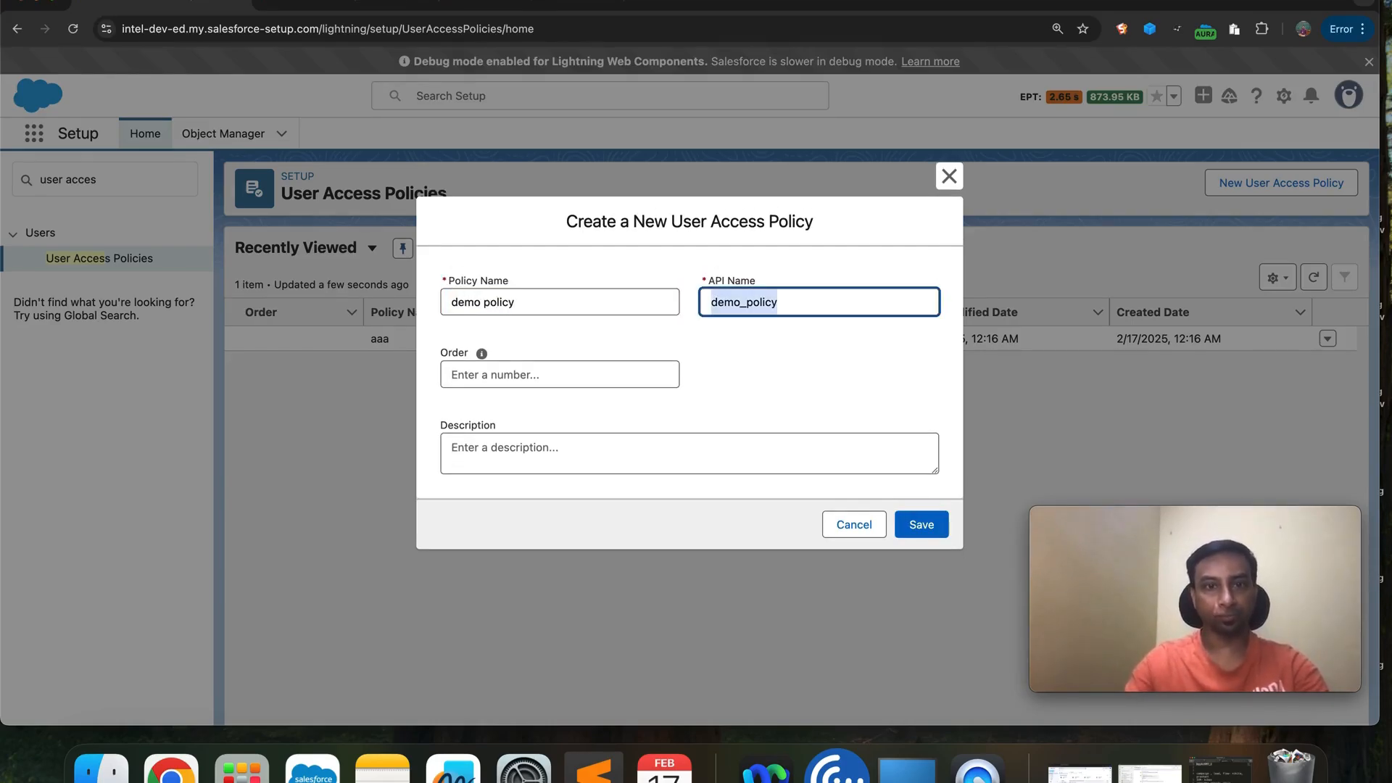
left_click(527, 375)
type("2")
left_click(922, 528)
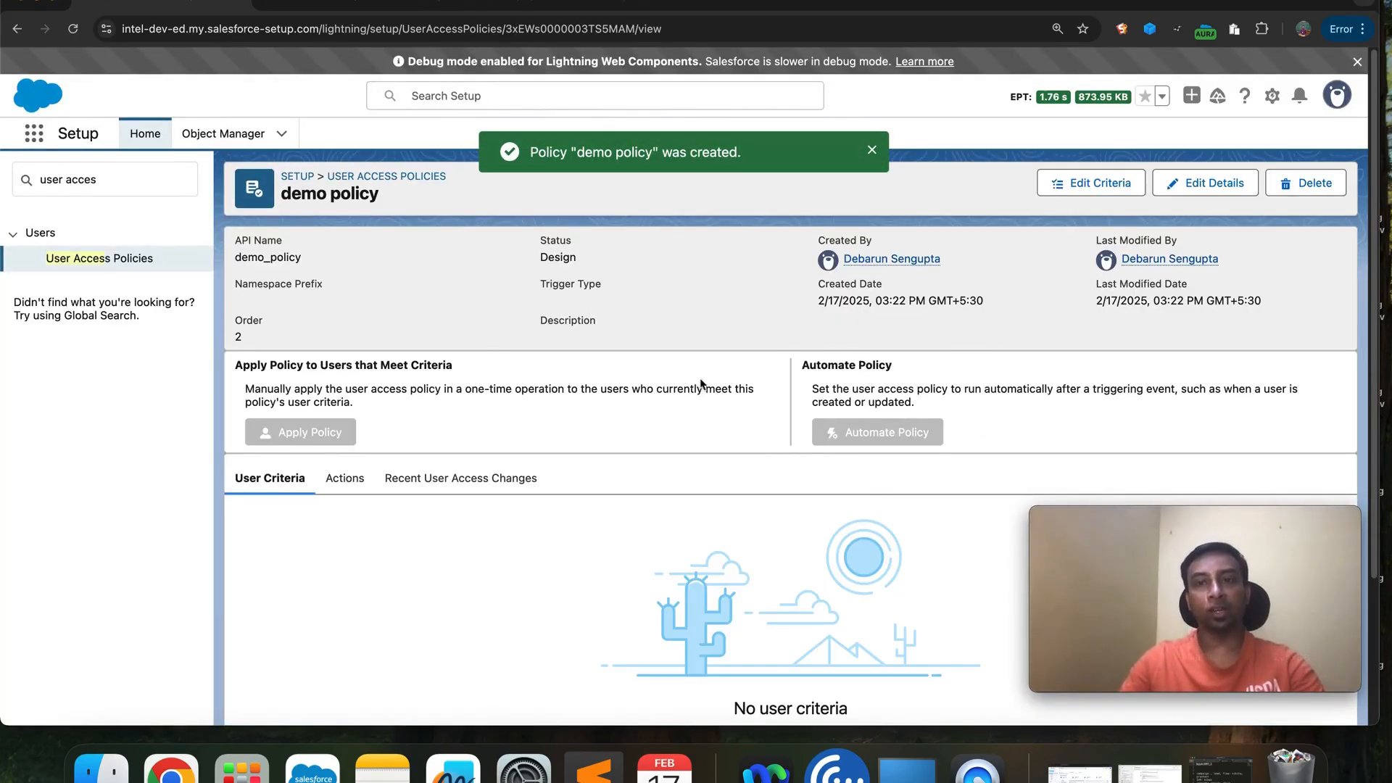
Edit the demo policy's criteria and set the first user filter to Permission Set Equals test.
left_click(1100, 193)
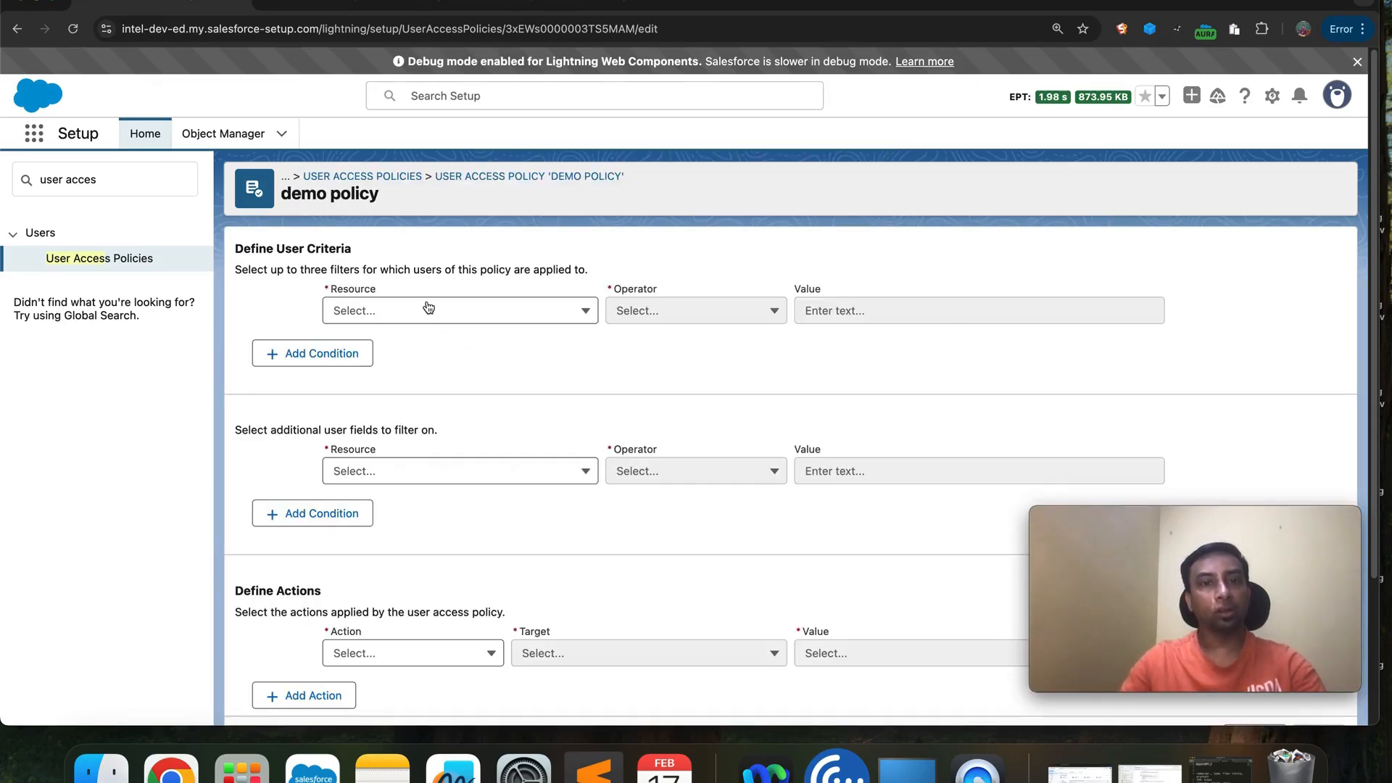
left_click(428, 308)
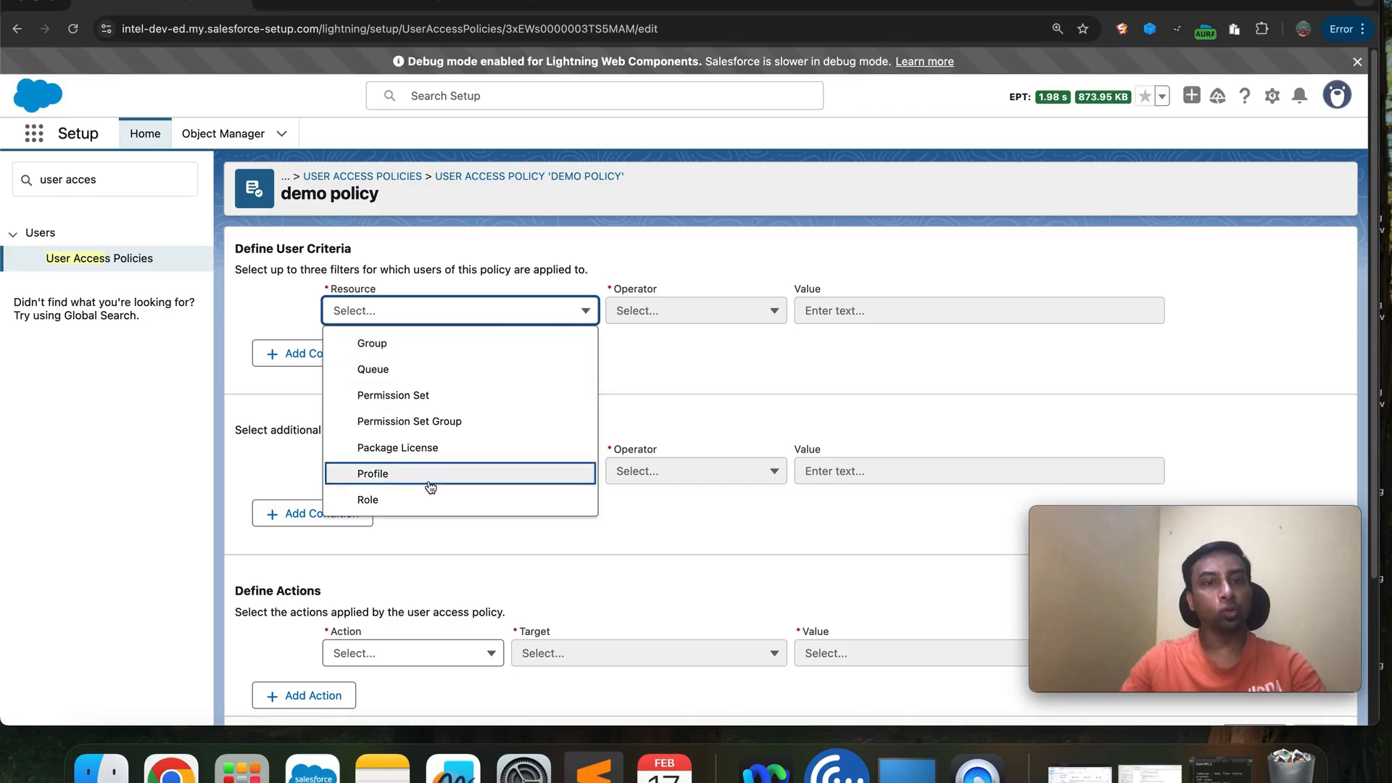
left_click(401, 395)
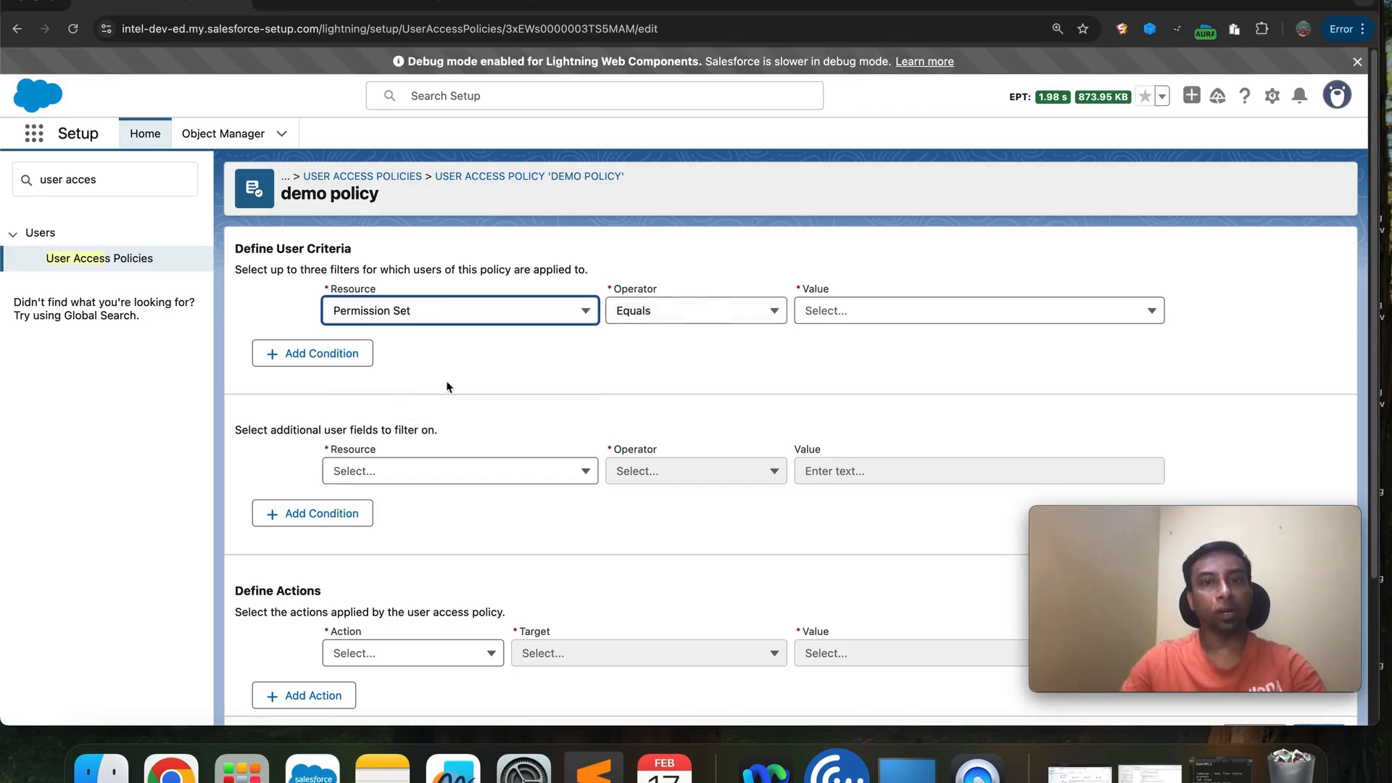
left_click(847, 317)
scroll(834, 472, "down", 10)
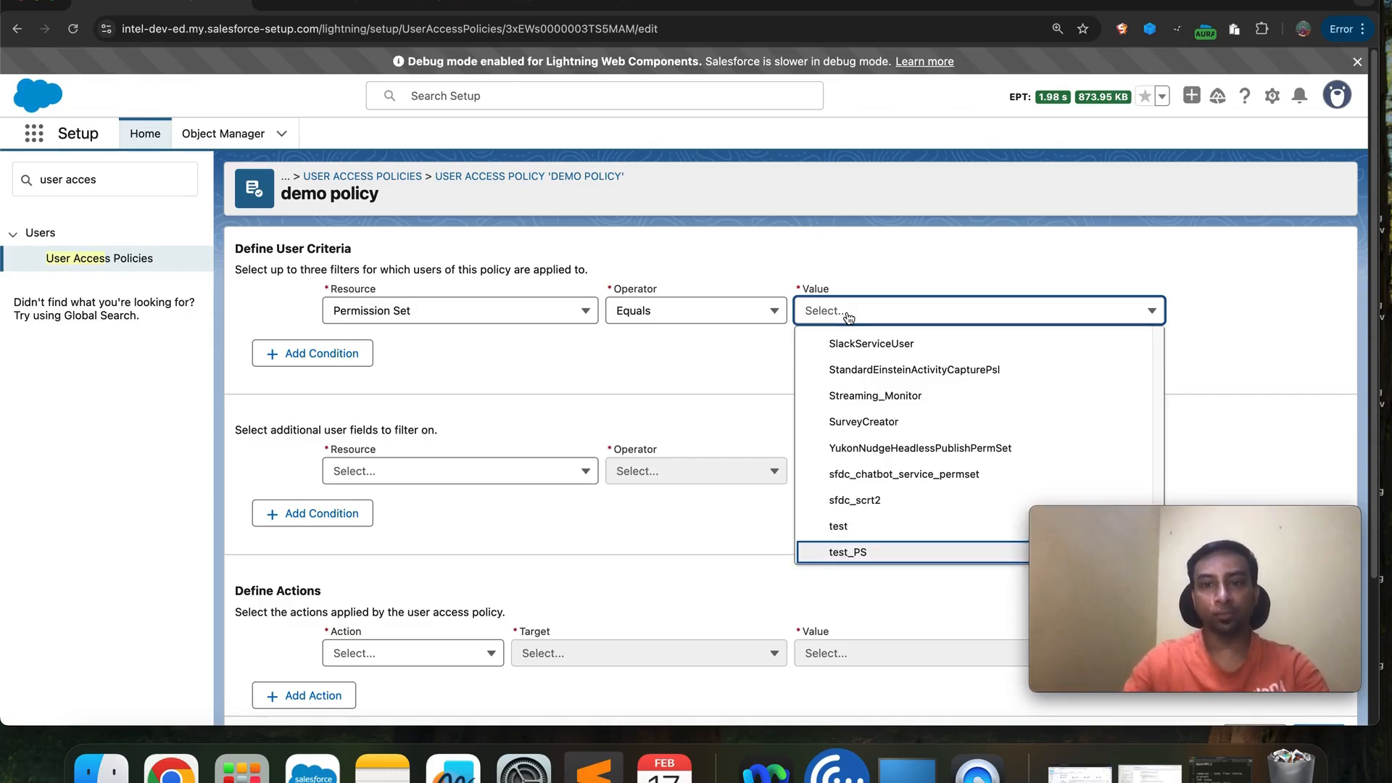
left_click(850, 528)
Add the user field filter Active Equals (Ignore Case) true to the policy's criteria.
left_click(413, 480)
left_click(408, 518)
left_click(686, 479)
left_click(692, 530)
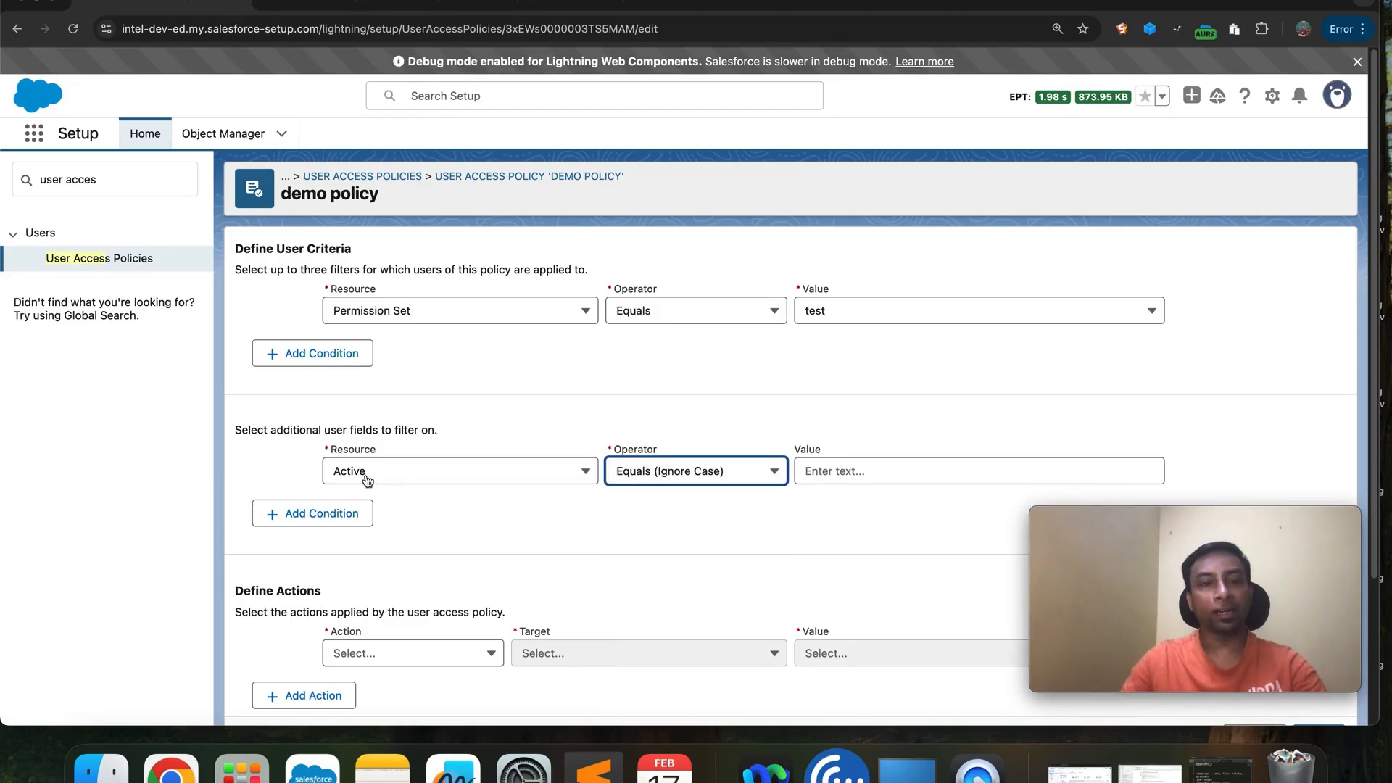
left_click(823, 473)
type("t")
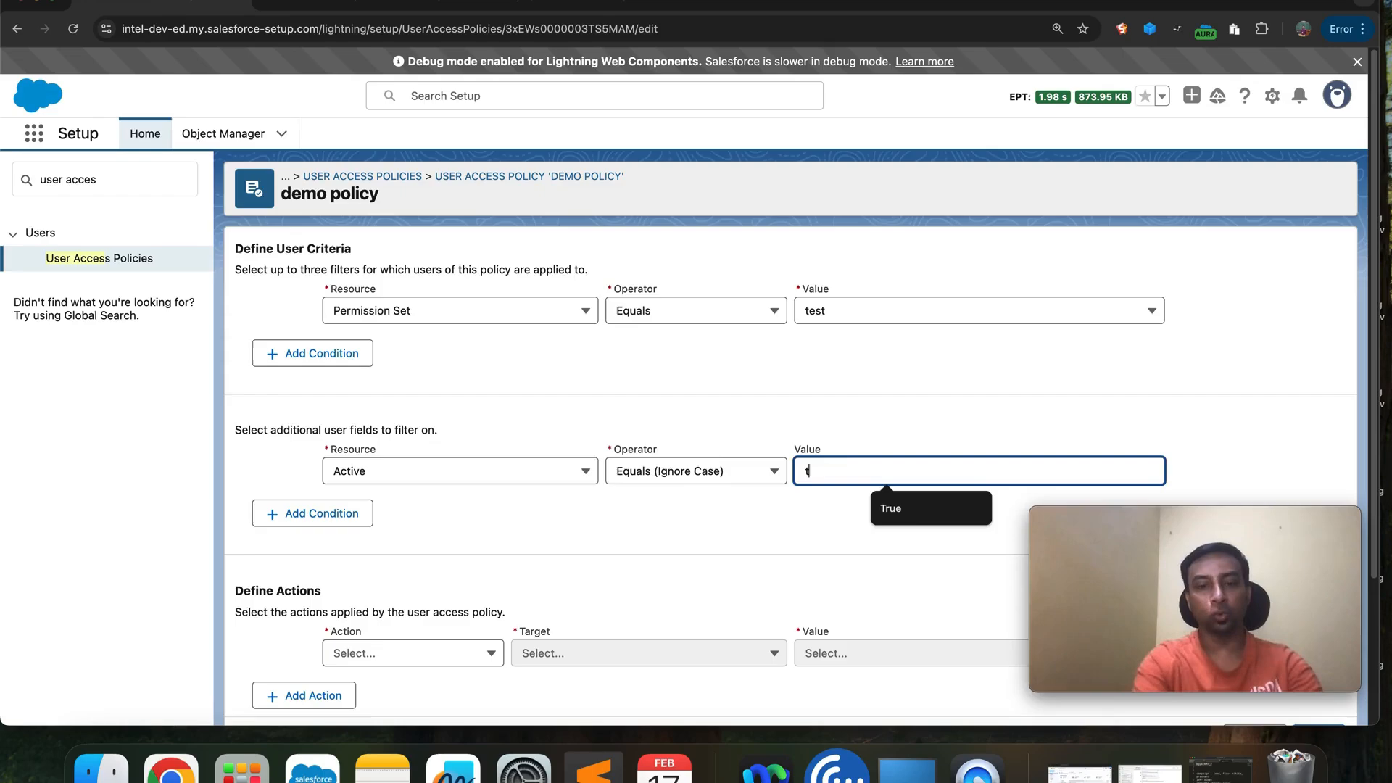
type("rue")
left_click(565, 521)
Set the demo policy's action to Grant, Group, Demo_Group and save the policy's criteria and actions.
scroll(589, 438, "down", 5)
left_click(488, 469)
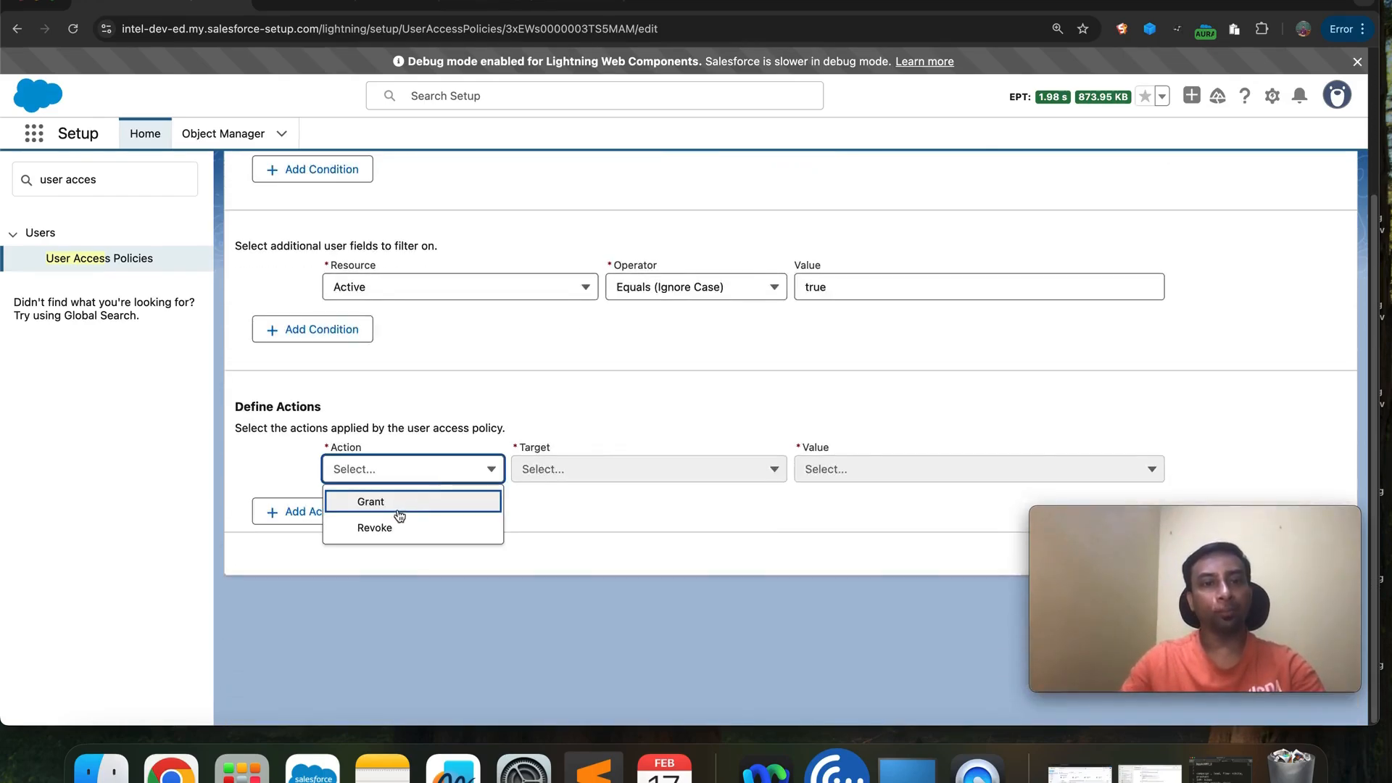
left_click(399, 511)
left_click(587, 473)
left_click(580, 607)
left_click(844, 474)
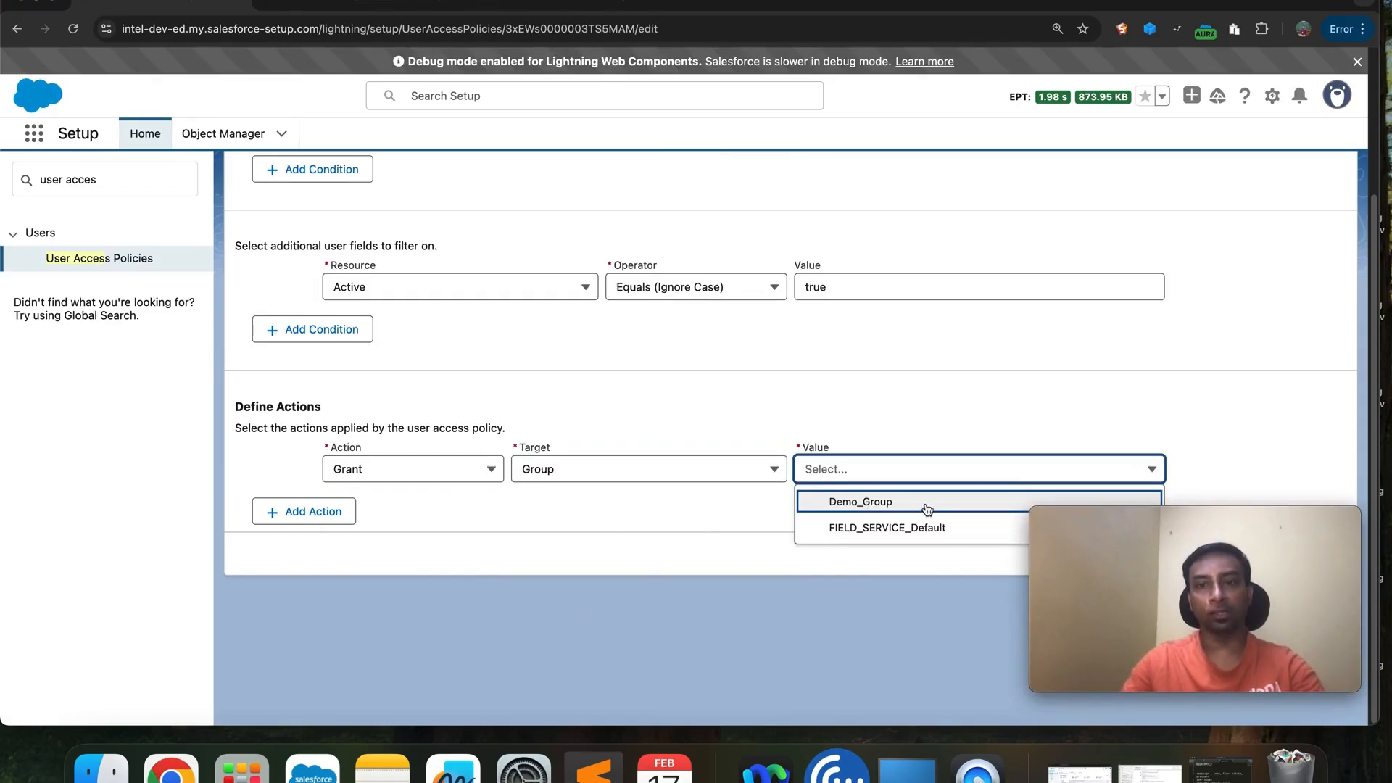
left_click(881, 506)
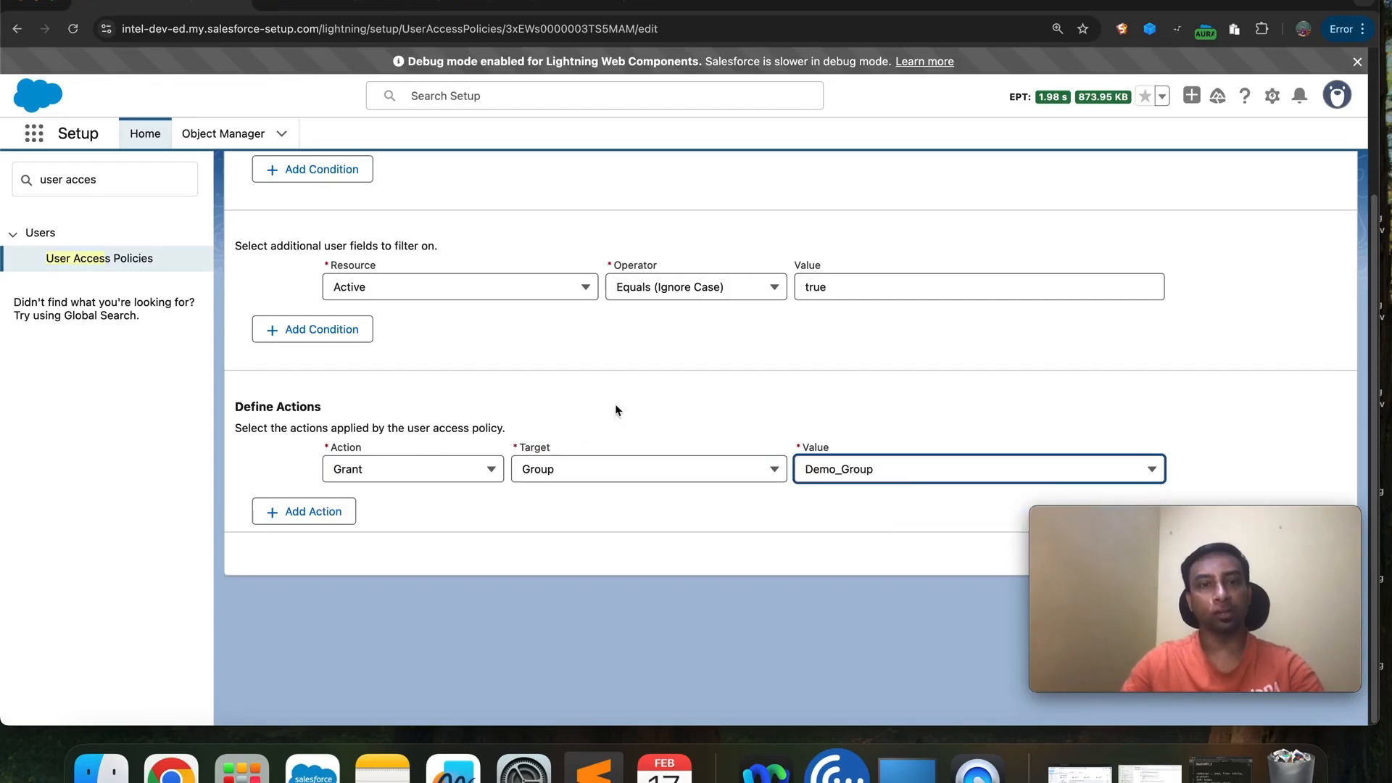
left_click_drag(1218, 566, 1158, 659)
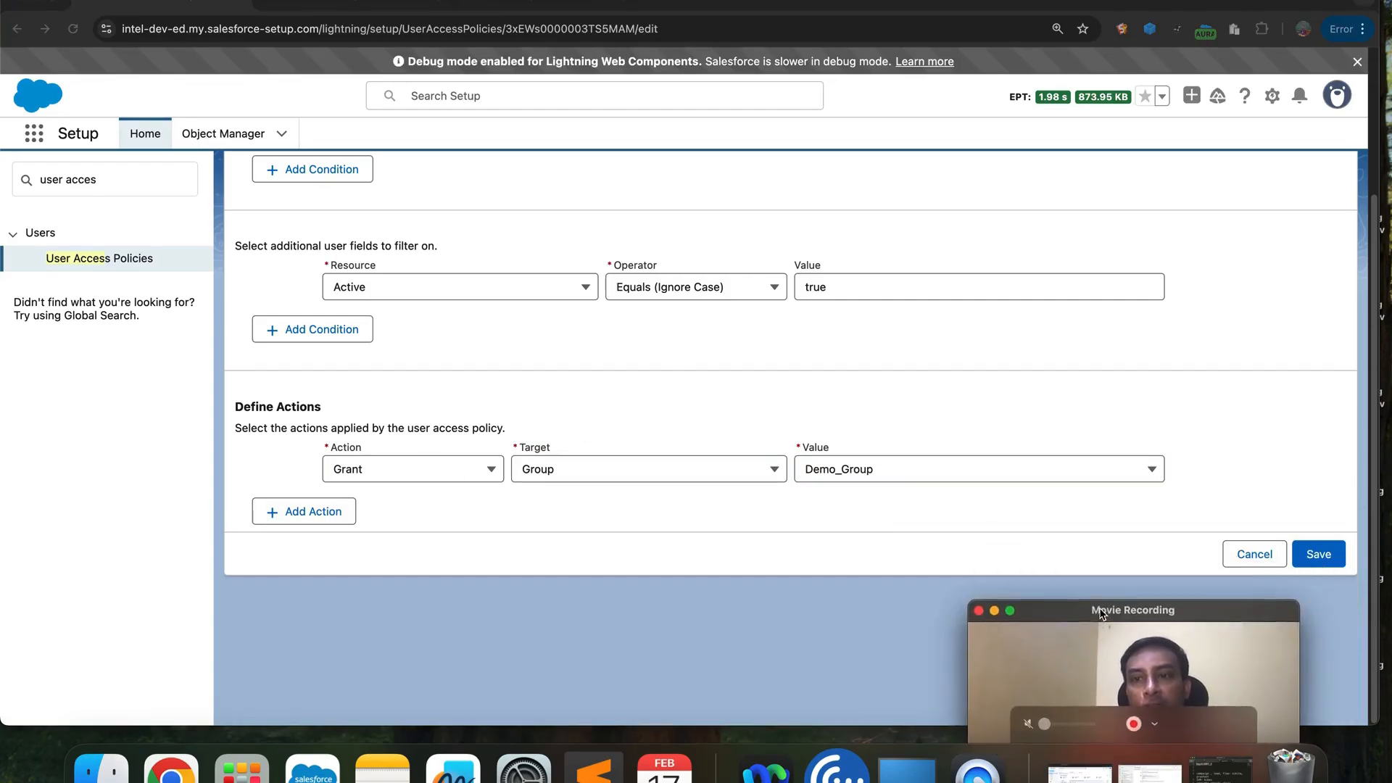
left_click(1334, 558)
left_click(1335, 566)
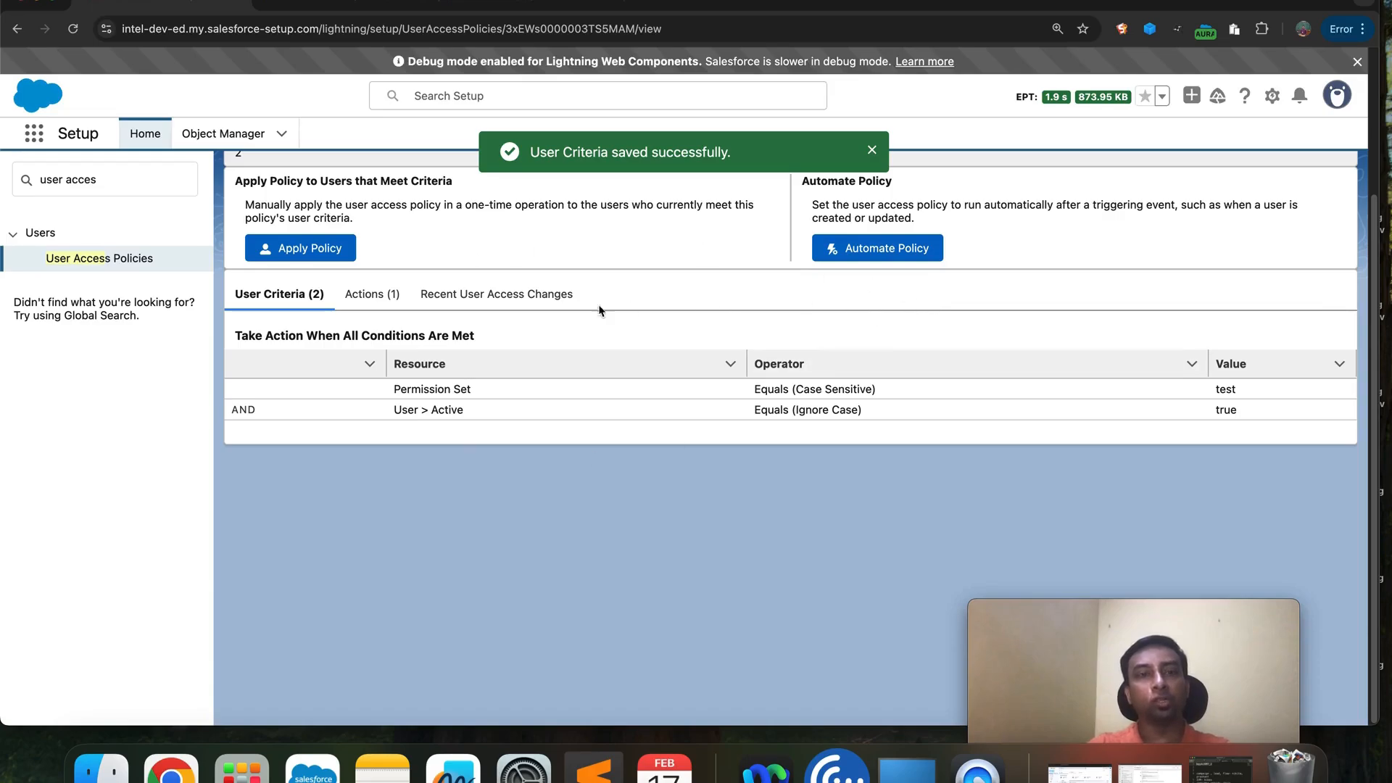
Automate the demo policy to trigger when a user is created or updated, and activate it.
scroll(563, 376, "up", 2)
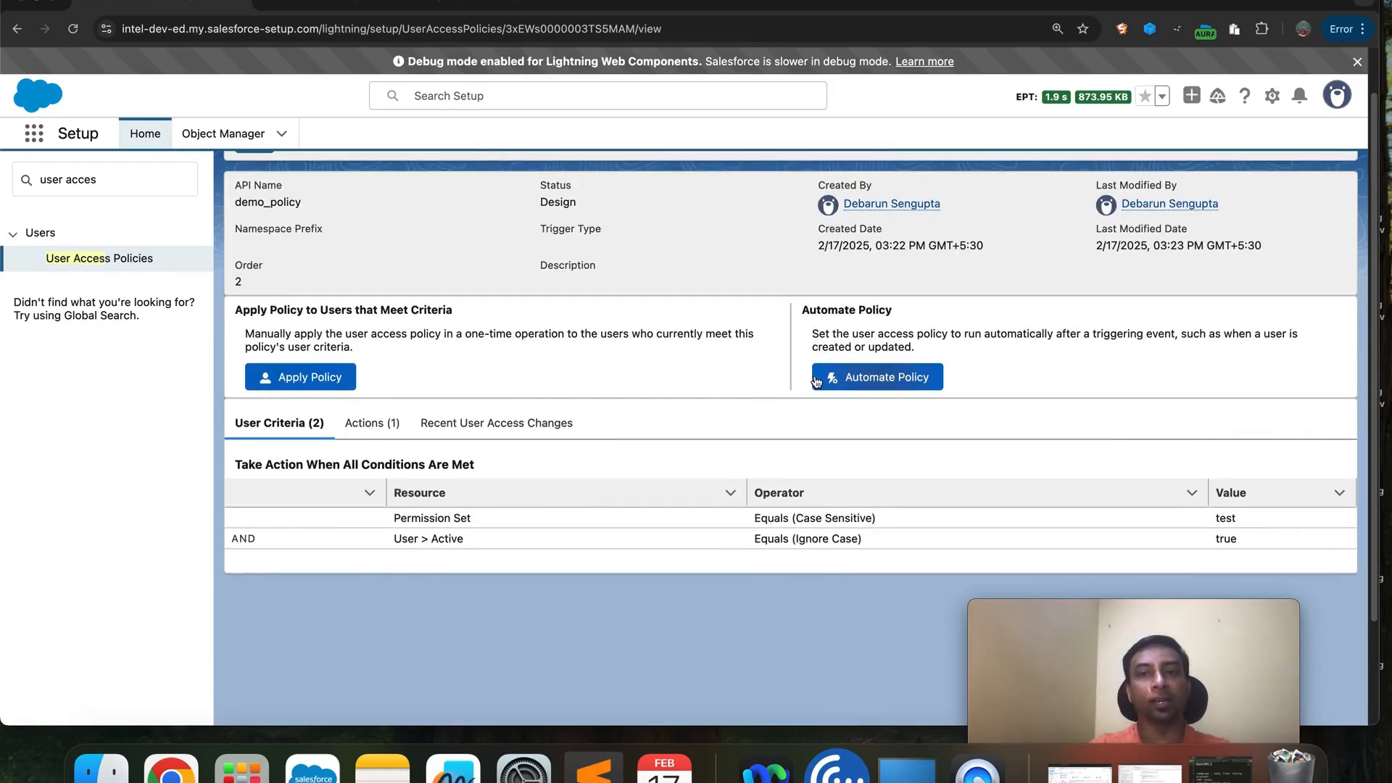
left_click(888, 377)
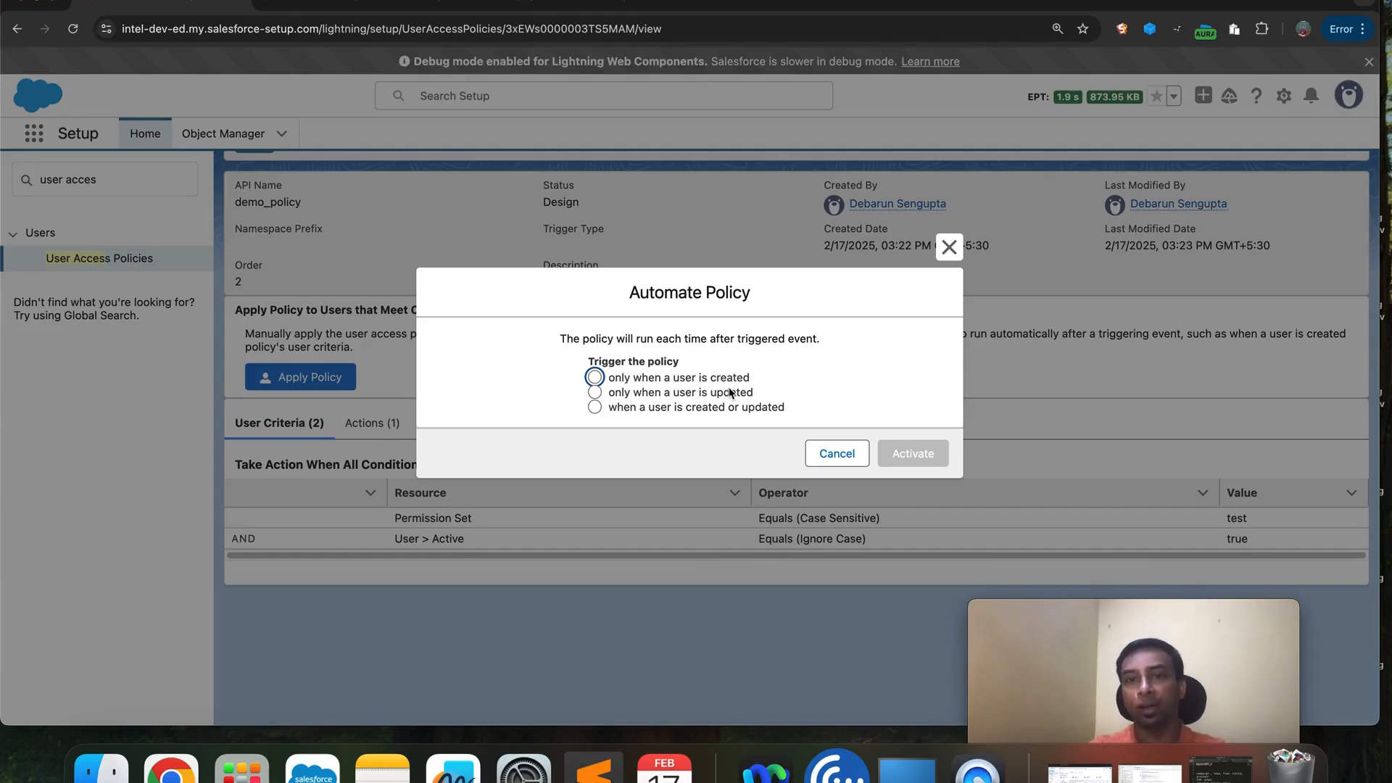
left_click(596, 409)
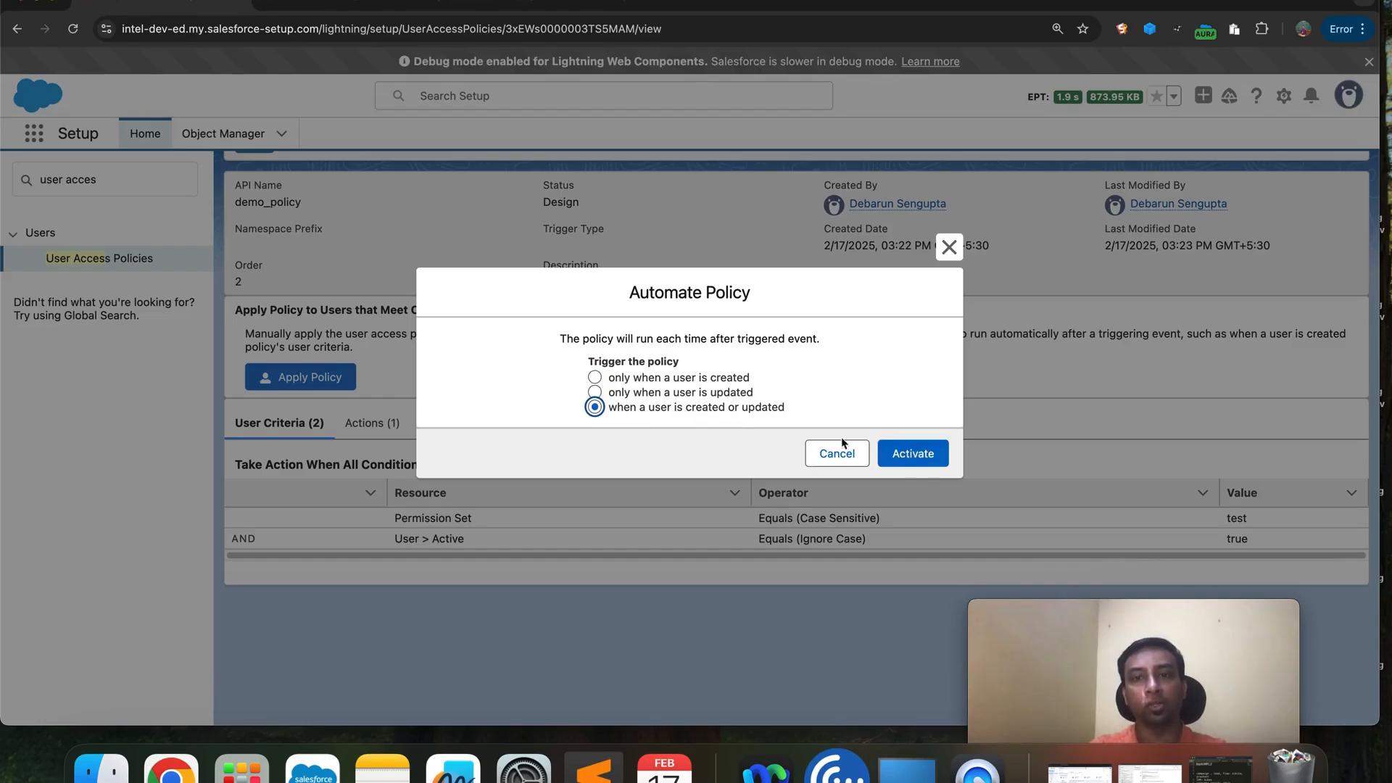
left_click(918, 457)
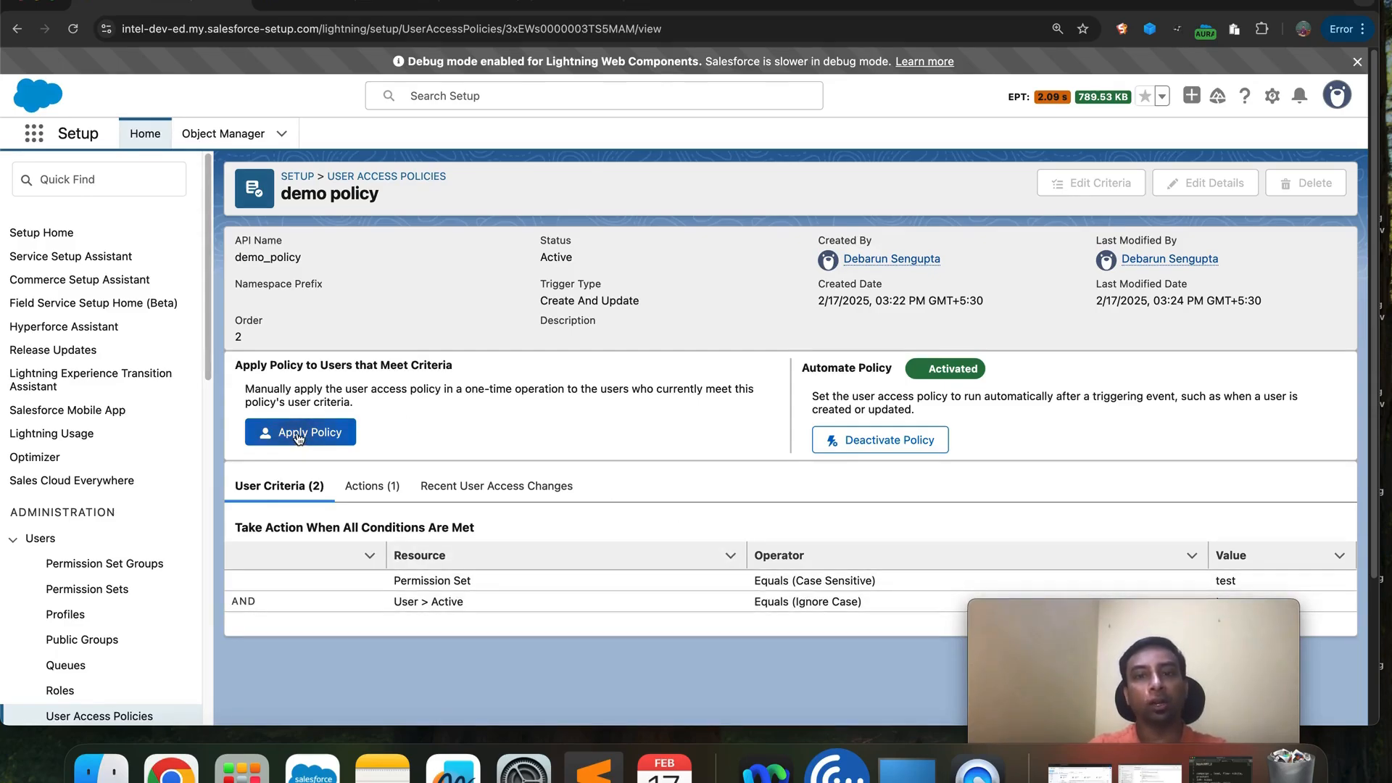
Apply the demo policy manually to the listed matching user and close the policy summary.
left_click(332, 434)
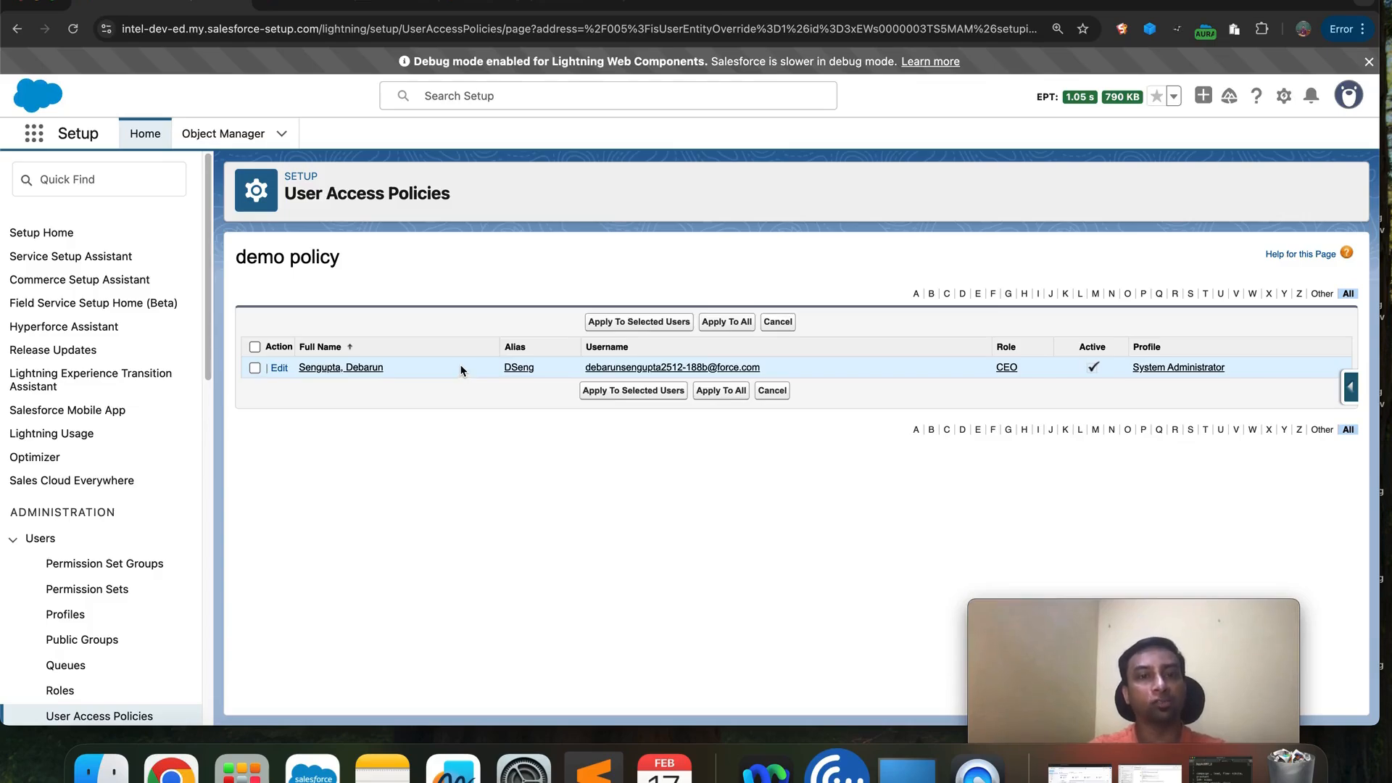
left_click(254, 368)
left_click(613, 392)
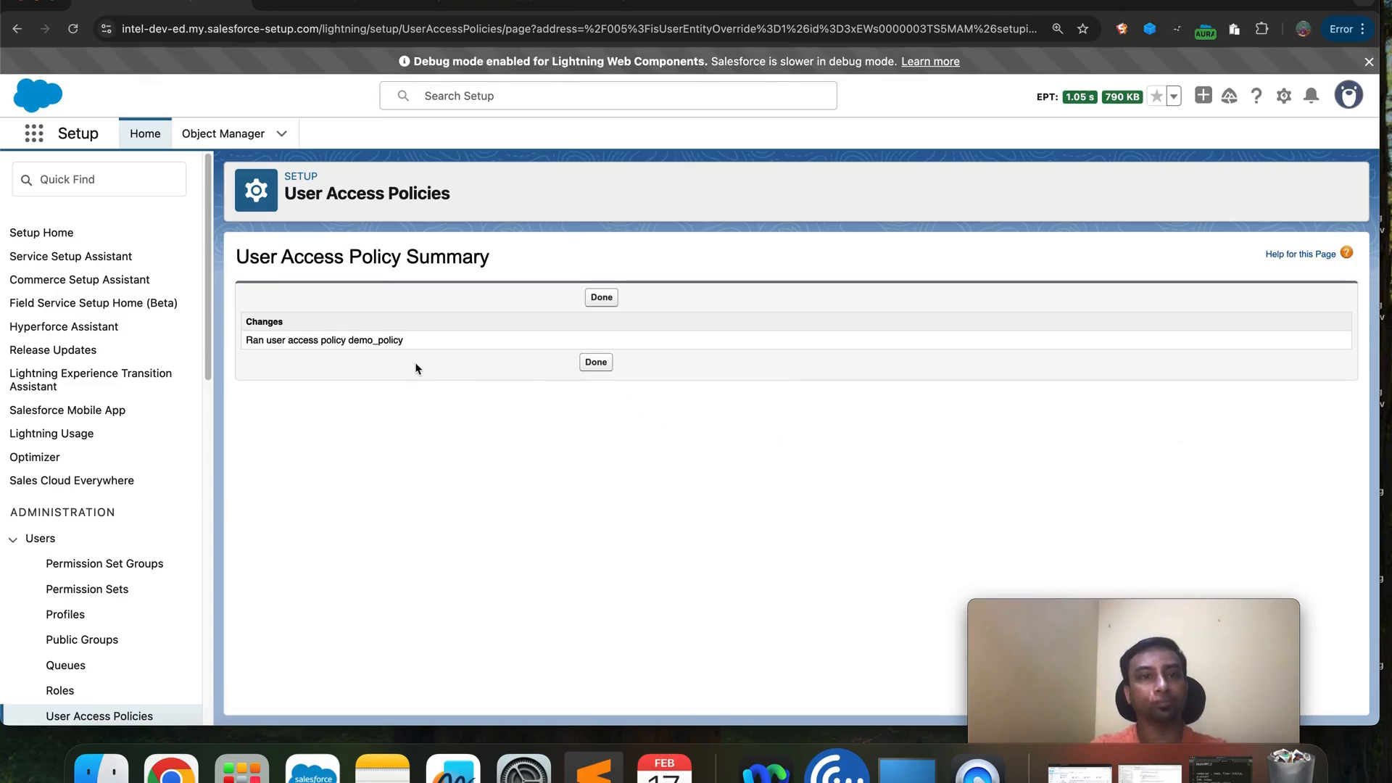
left_click(596, 364)
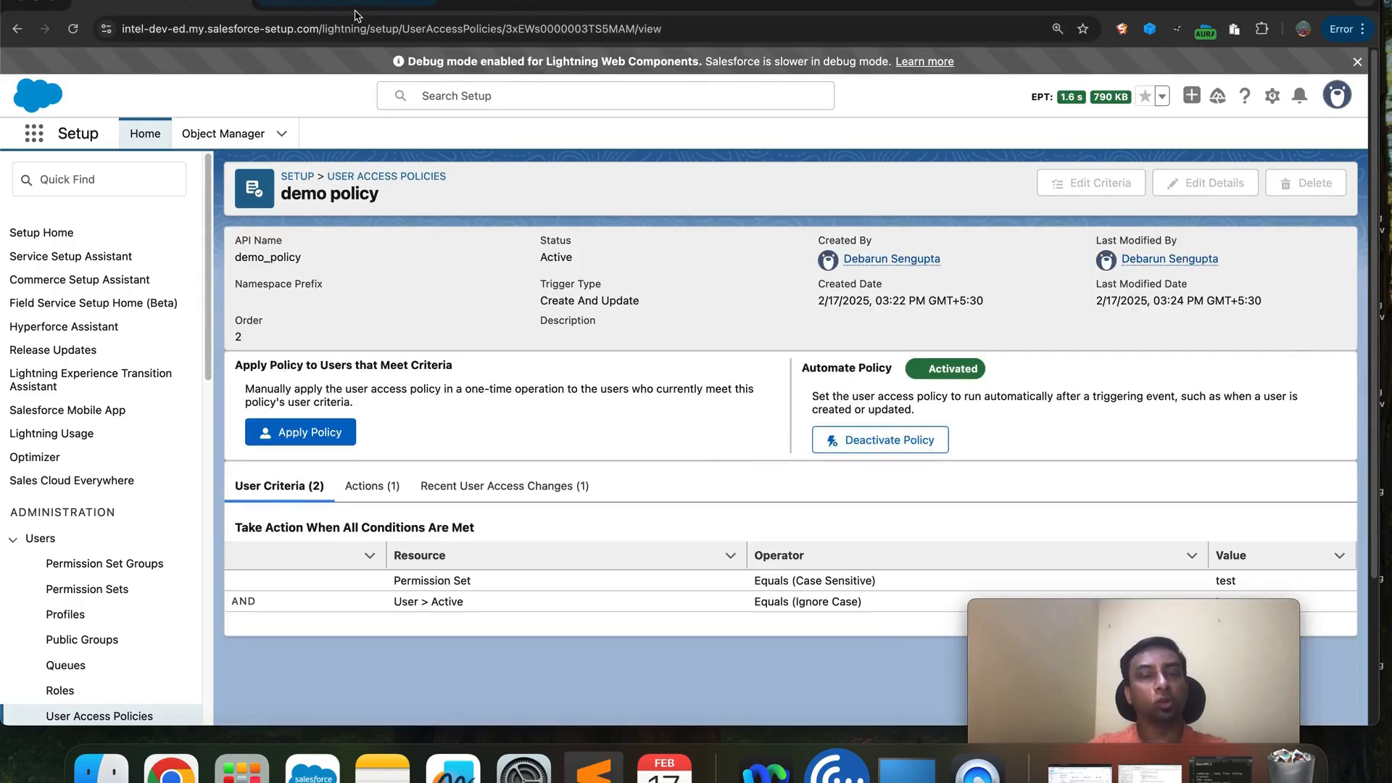
Duplicate the Public Groups browser tab and open Demo Group there to check its members.
right_click(581, 6)
left_click(690, 101)
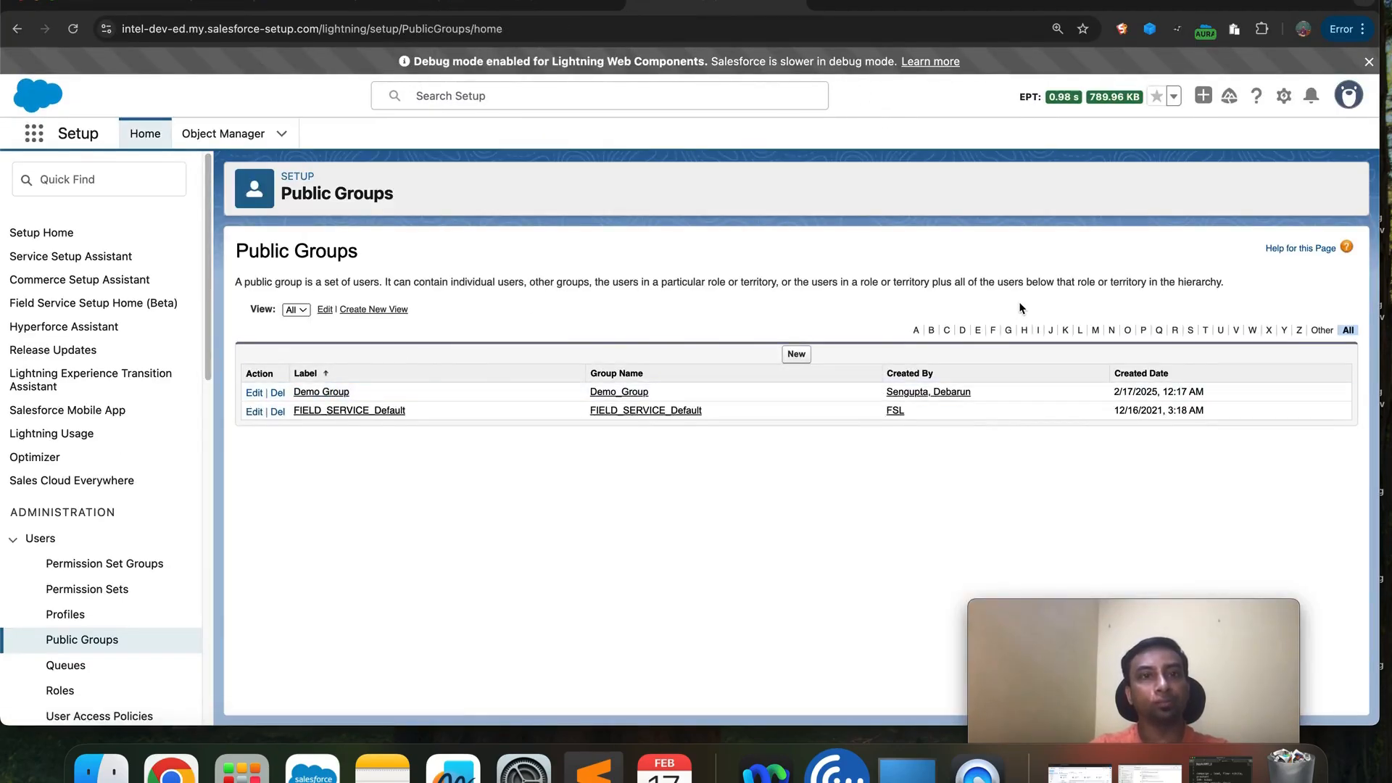
left_click(321, 393)
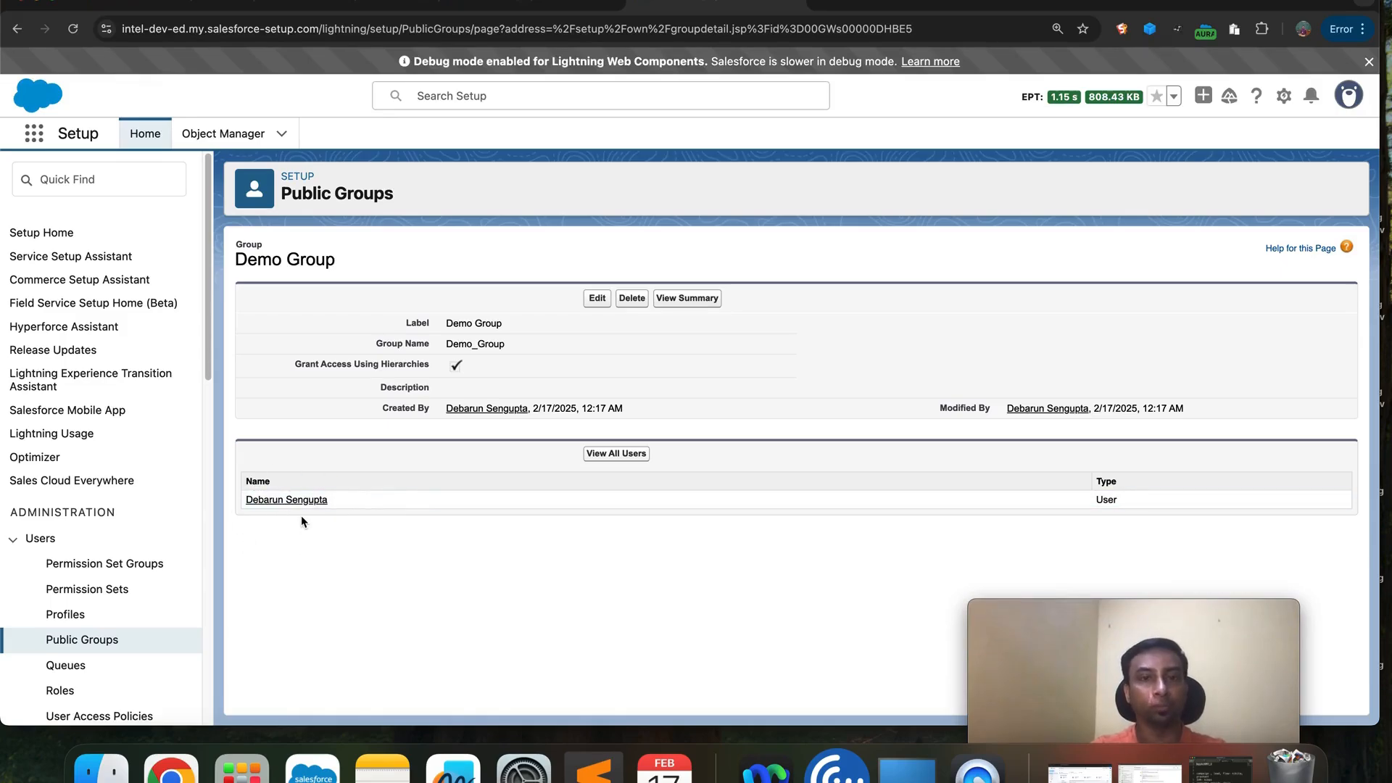
Return to the browser tab with the demo policy and deactivate its automation.
left_click(492, 7)
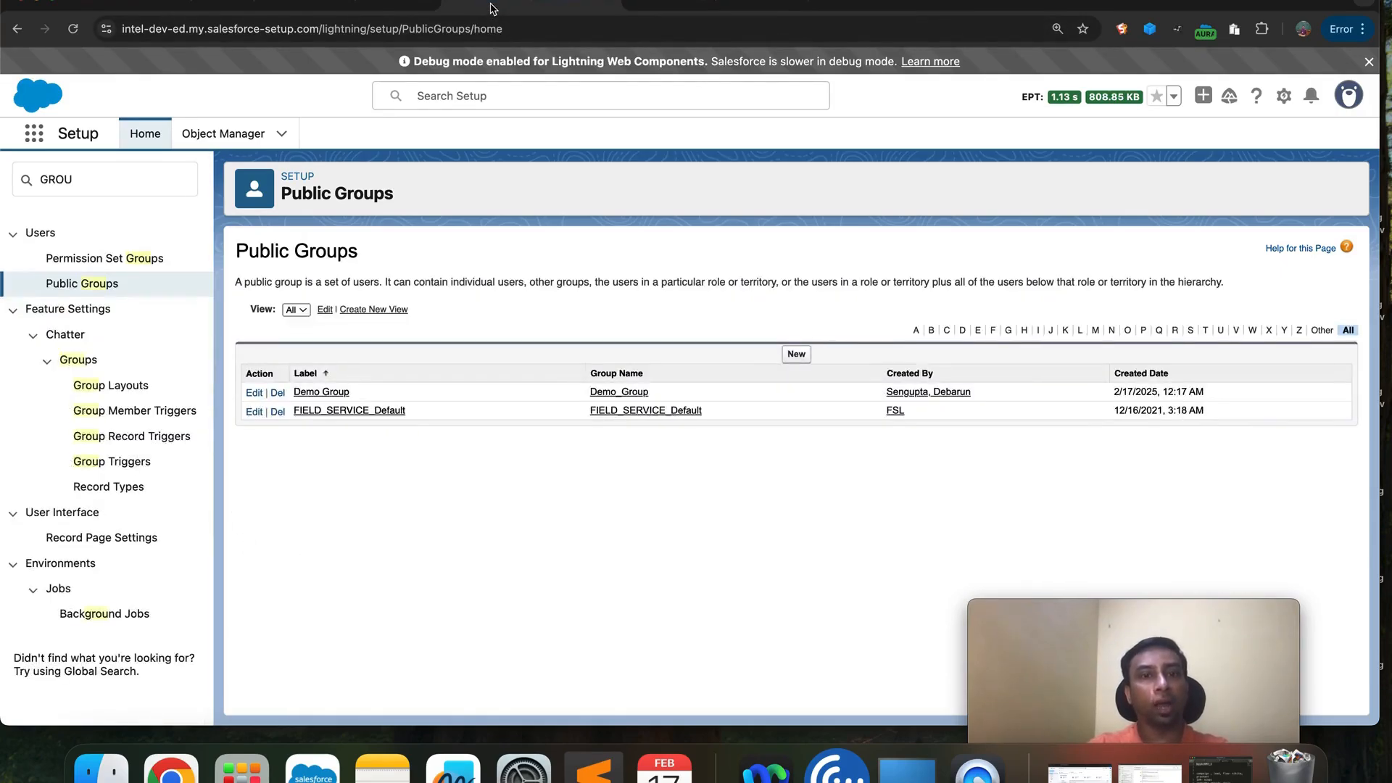
left_click(325, 10)
left_click(126, 8)
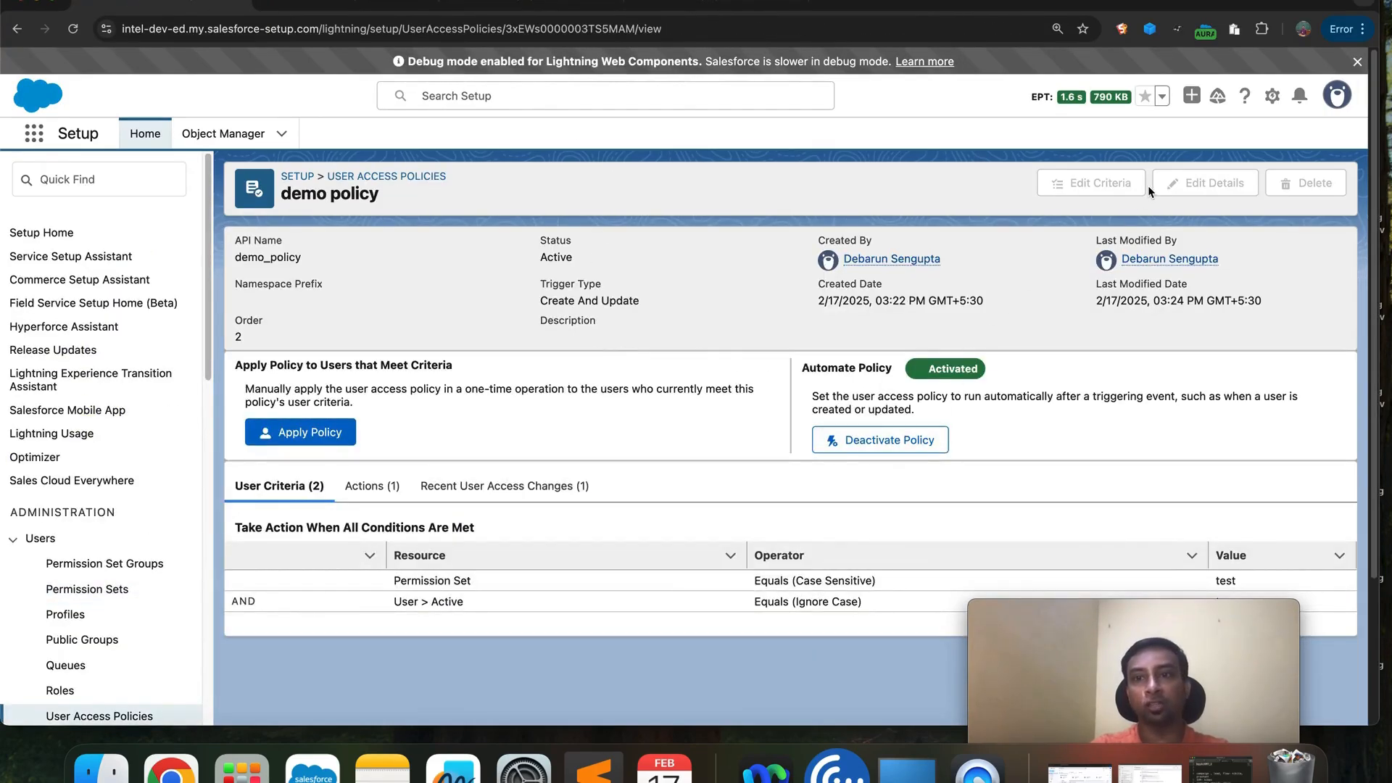
left_click(886, 440)
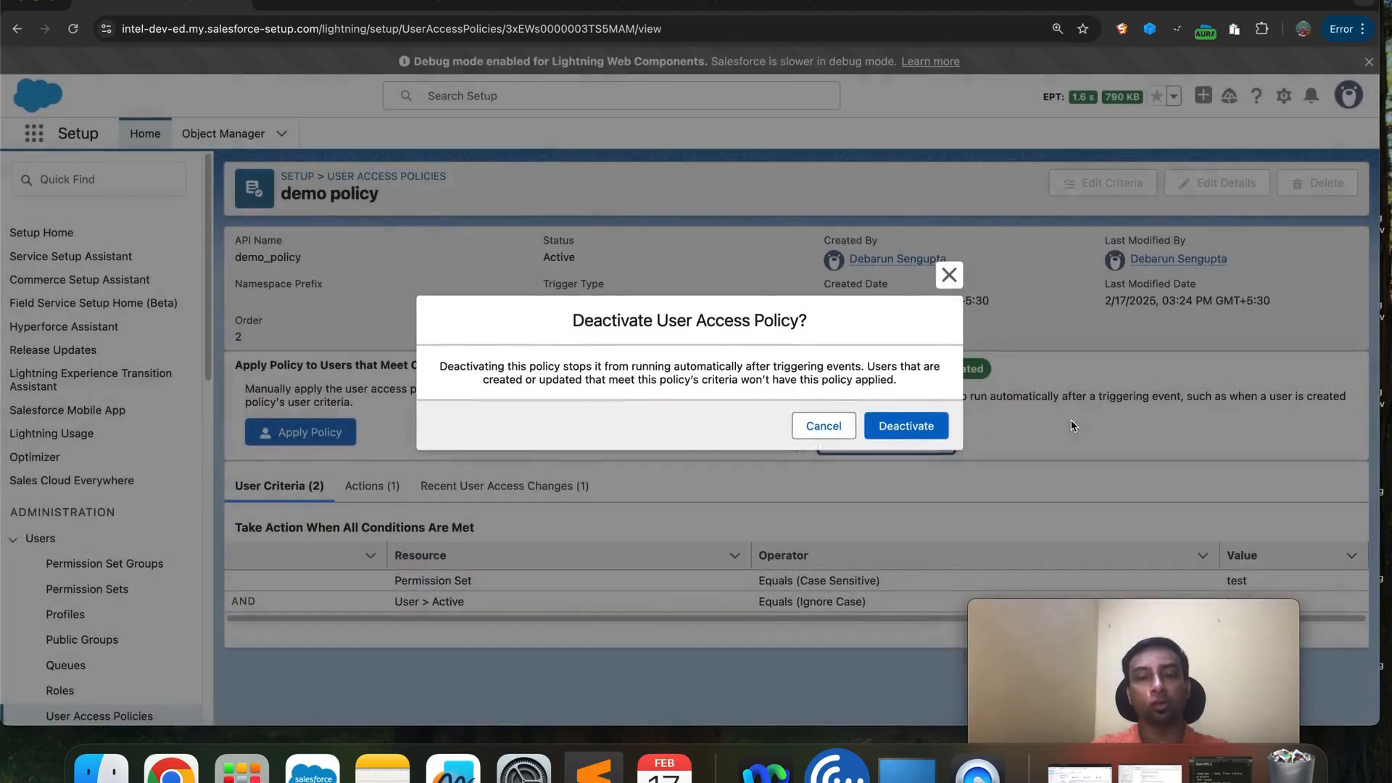
left_click(934, 428)
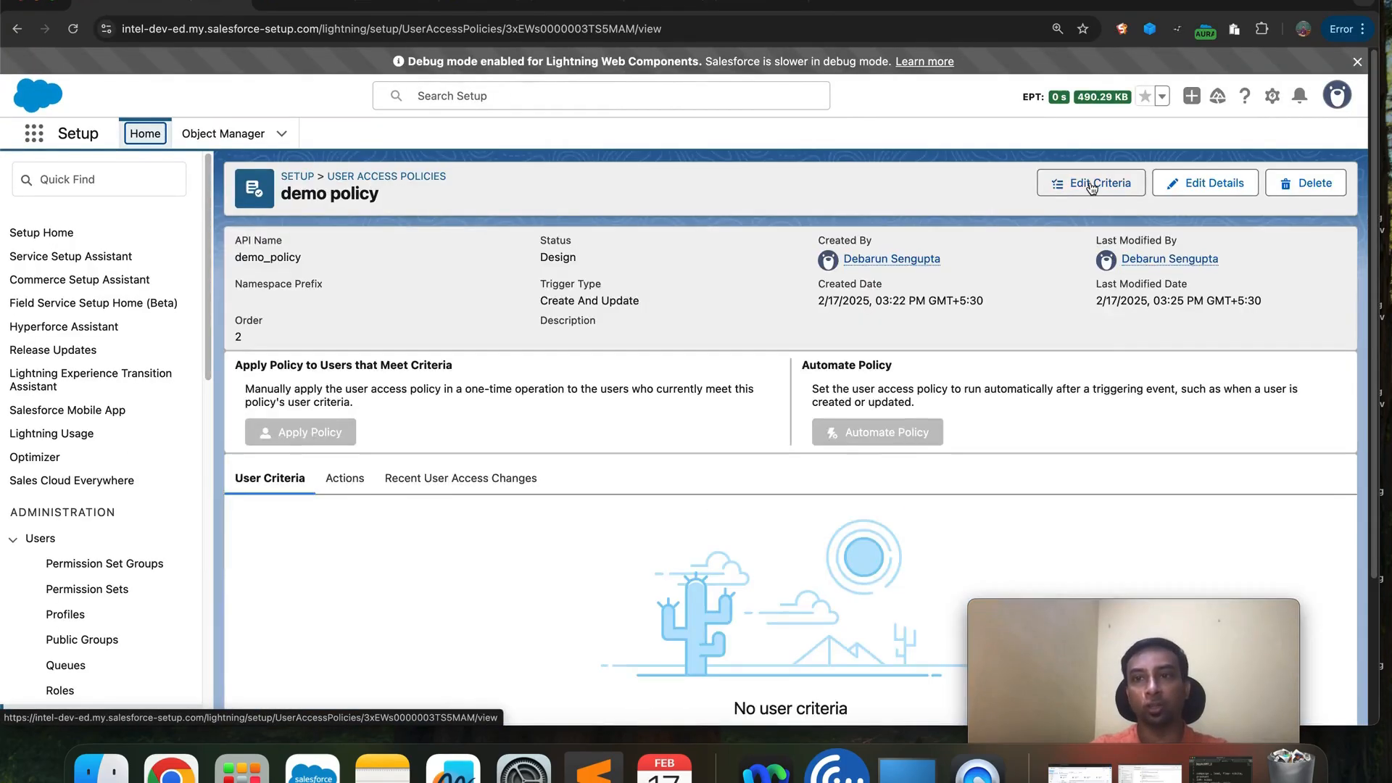
Edit the demo policy's criteria, change the Demo_Group action to Revoke, and save.
left_click(1093, 185)
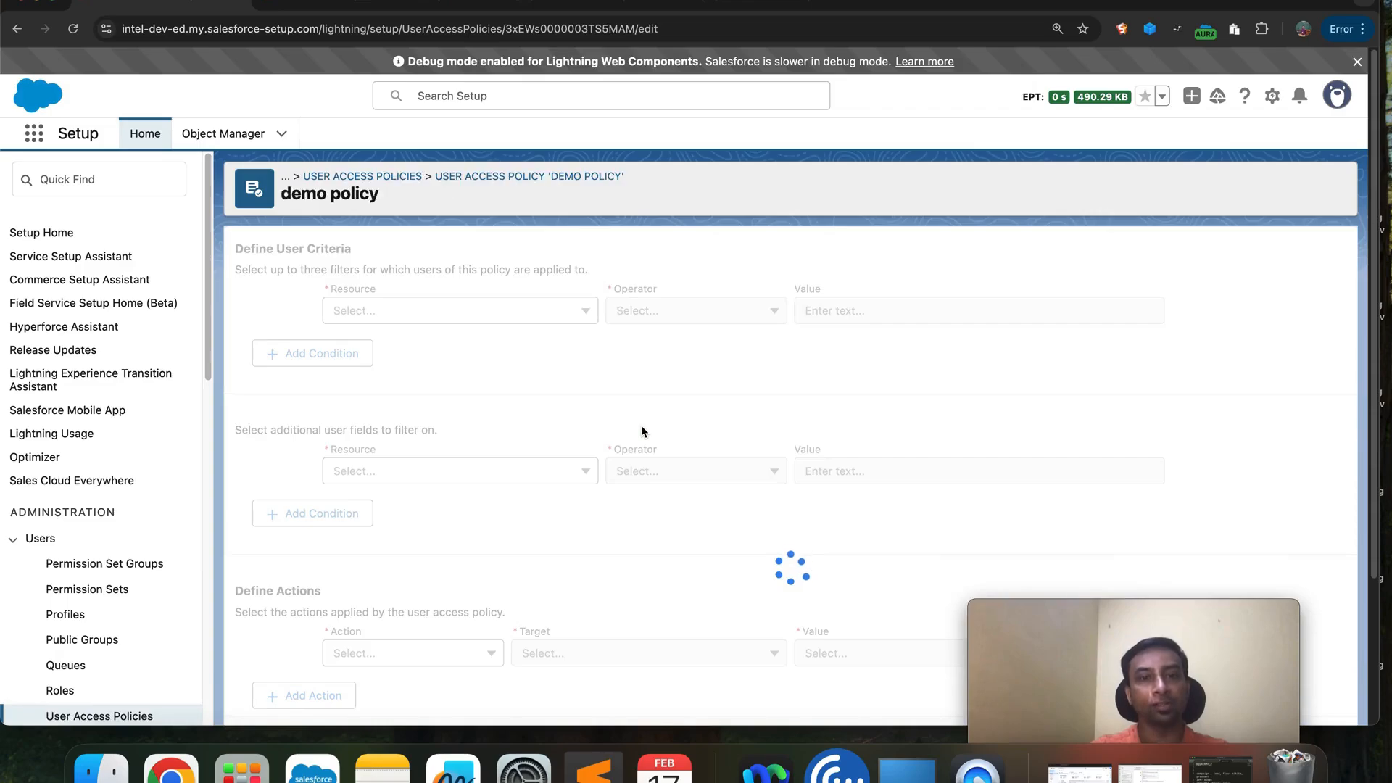
scroll(634, 436, "down", 3)
left_click(413, 469)
left_click(370, 529)
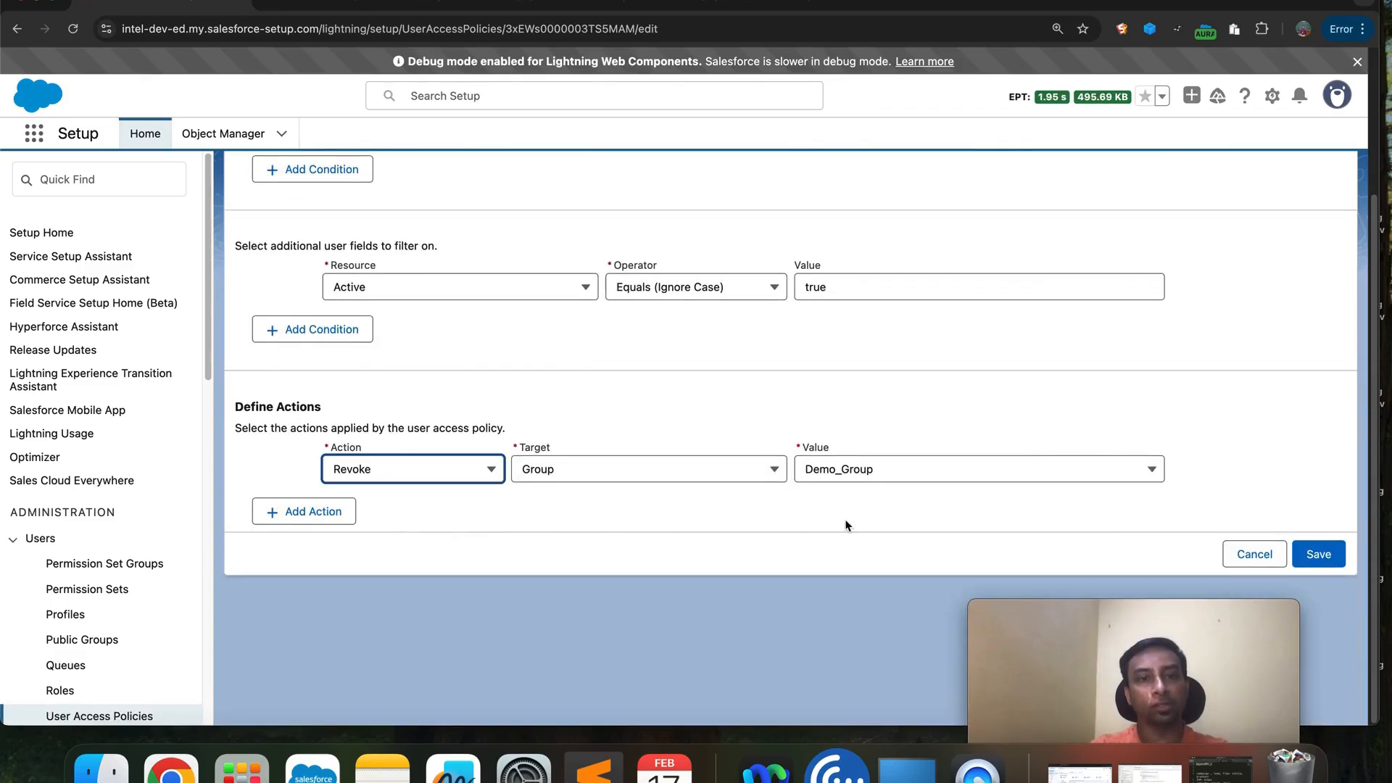
left_click(1319, 555)
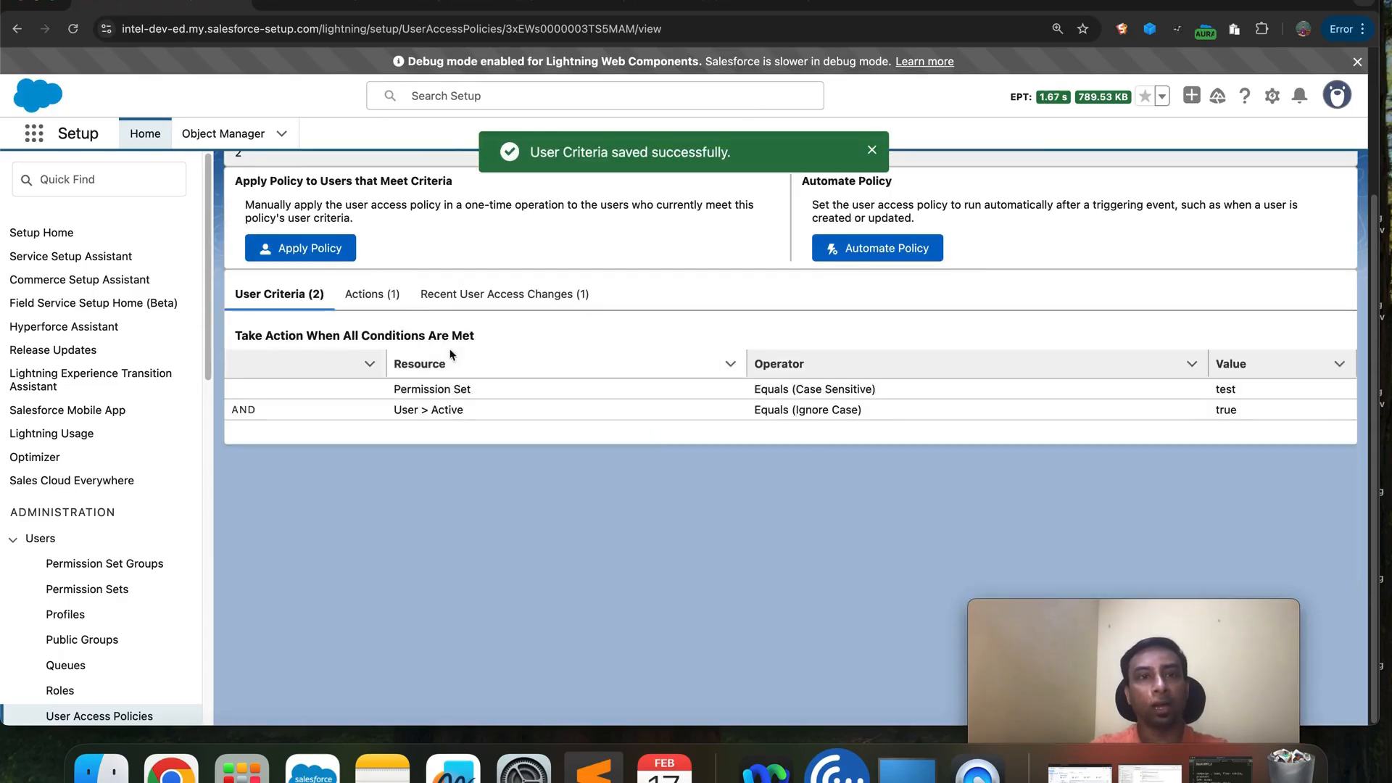
Apply the revoking demo policy to all listed matching users and close the policy summary.
left_click(298, 256)
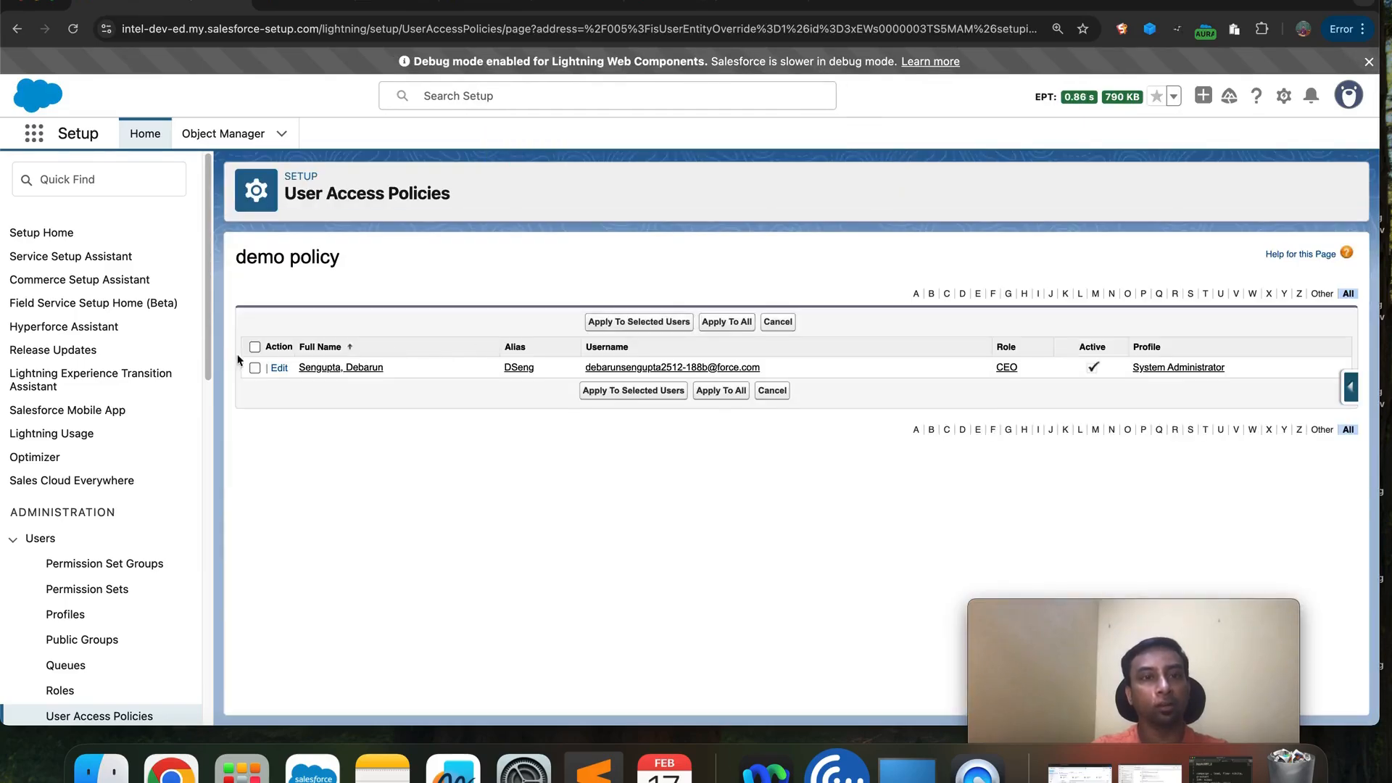
left_click(255, 347)
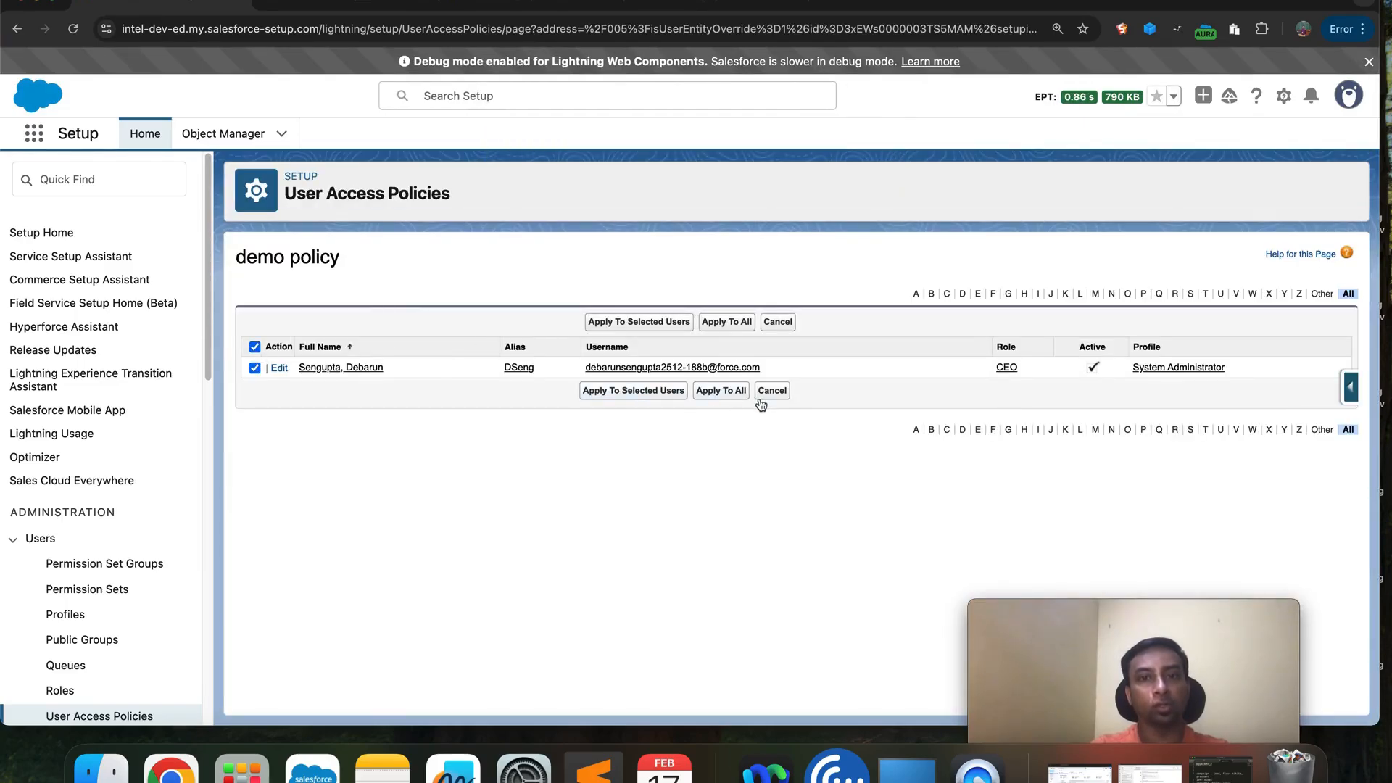
left_click(595, 382)
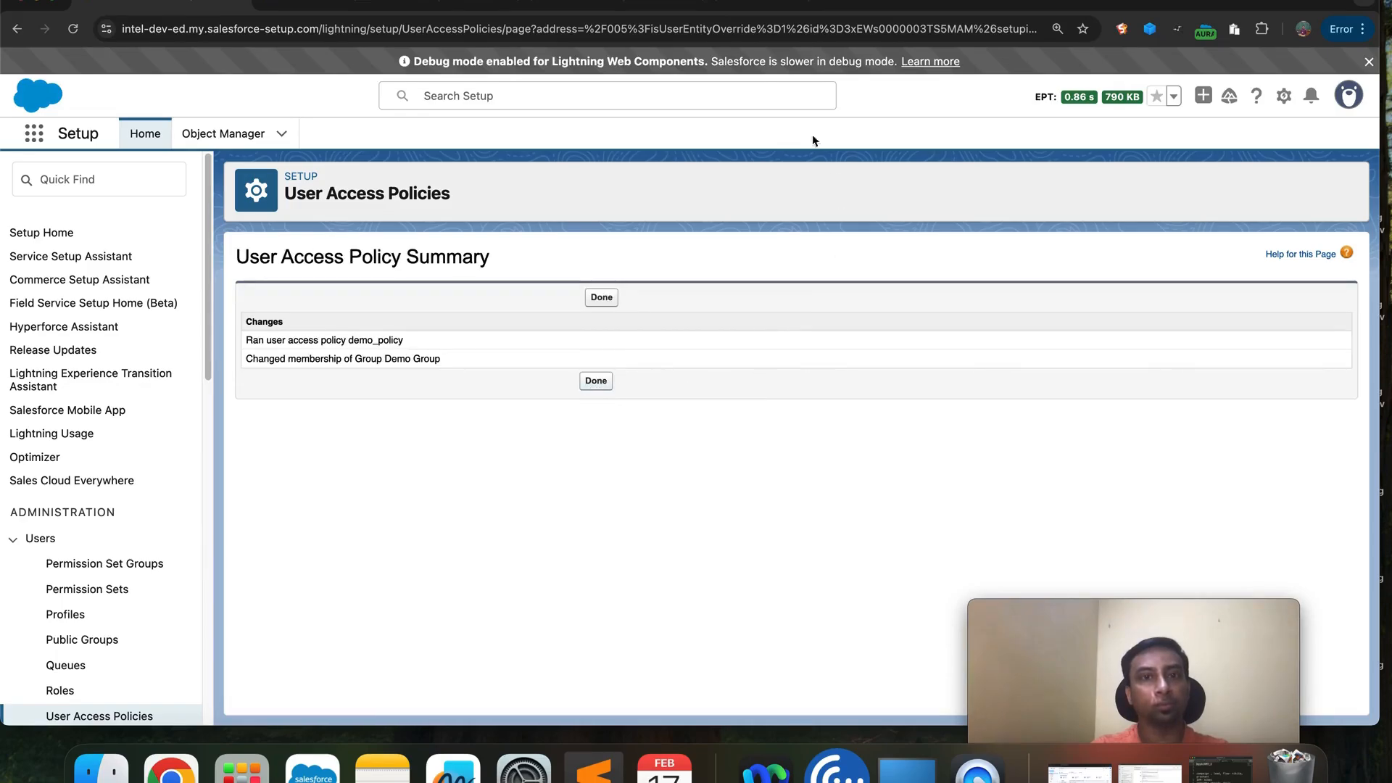